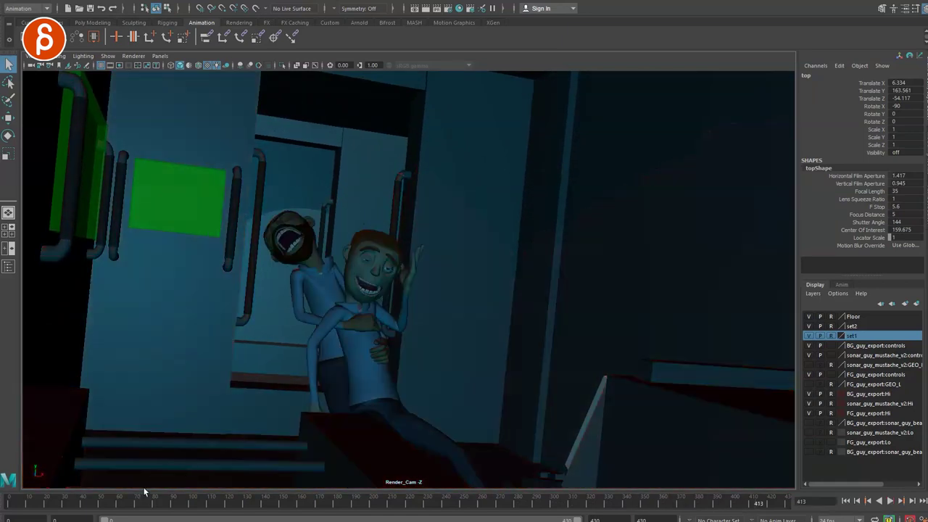
# - Select the seated character's head control at frame 148 and hide the rig controls in the viewport
pyautogui.click(121, 505)
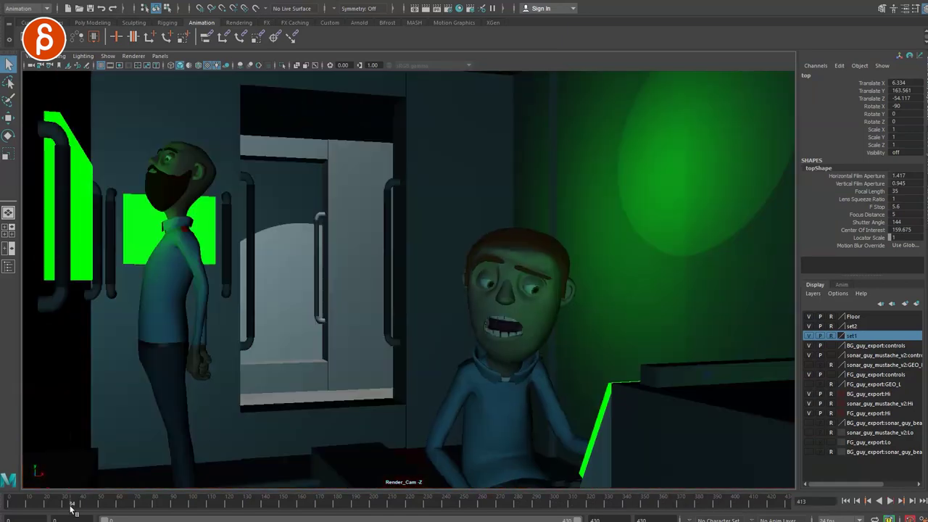
pyautogui.moveTo(121, 509); pyautogui.dragTo(280, 505)
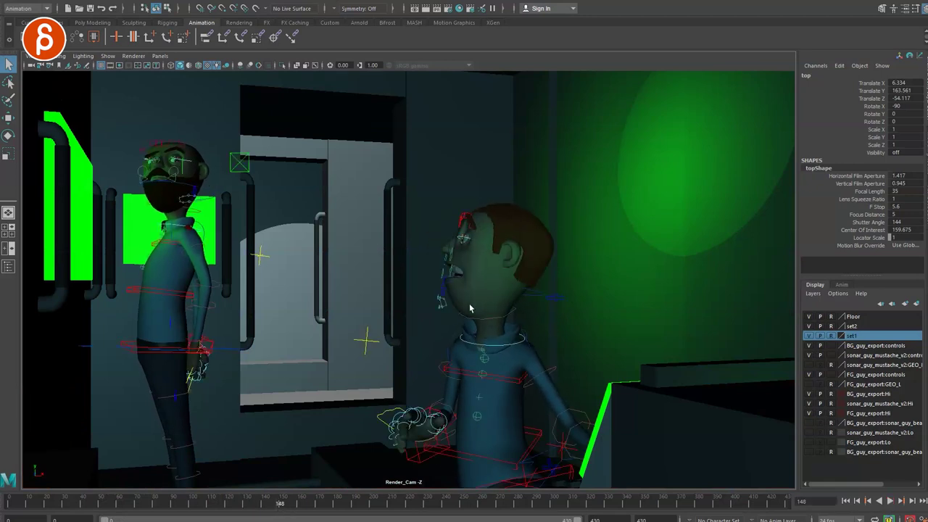
pyautogui.click(533, 296)
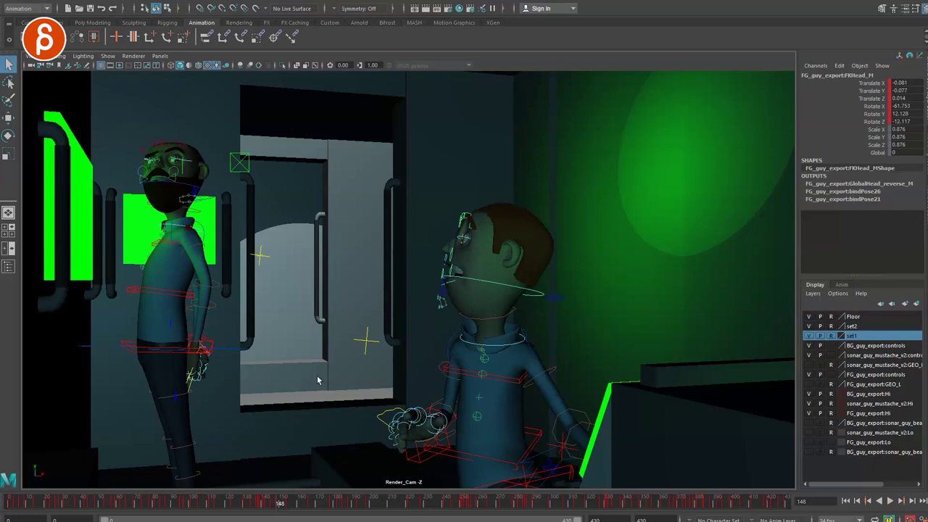
pyautogui.hotkey('alt', '1')
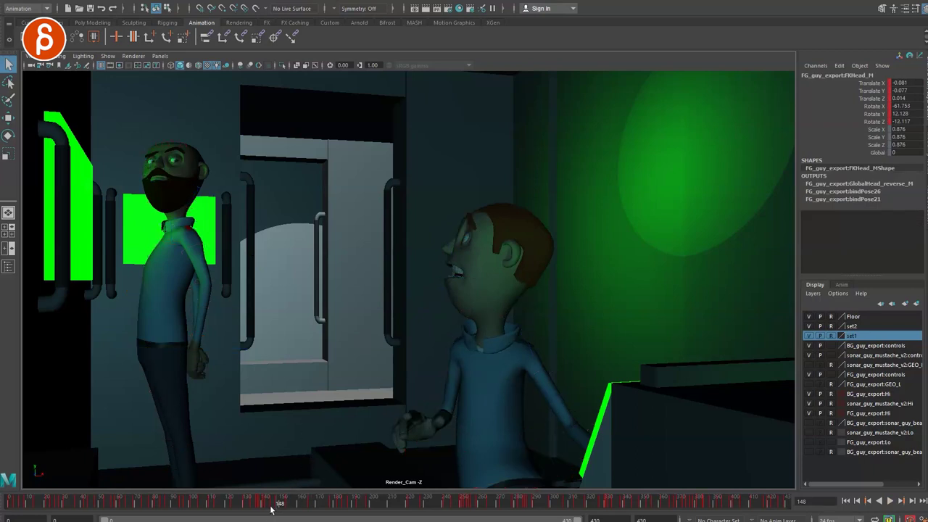
# - Step back and forth around frame 141 to examine the start of the seated character's head turn
pyautogui.moveTo(273, 507); pyautogui.dragTo(265, 509)
pyautogui.hotkey('alt', '.')
pyautogui.hotkey('alt', '.')
pyautogui.hotkey('alt', ',')
pyautogui.hotkey('alt', ',')
pyautogui.hotkey('alt', ',')
pyautogui.hotkey('alt', ',')
pyautogui.hotkey('alt', '.')
pyautogui.hotkey('alt', '.')
pyautogui.hotkey('alt', '.')
pyautogui.hotkey('alt', '.')
pyautogui.hotkey('alt', ',')
pyautogui.hotkey('alt', ',')
pyautogui.hotkey('alt', ',')
pyautogui.hotkey('alt', ',')
pyautogui.hotkey('alt', '.')
pyautogui.hotkey('alt', '.')
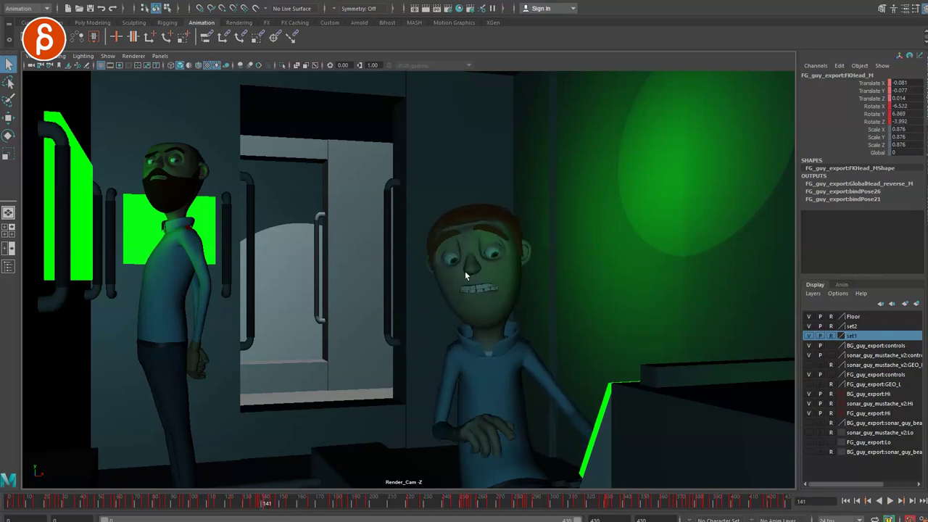
# - Play and scrub the lead-in to the head turn up to frame 141 and compare the poses on adjacent frames
pyautogui.click(217, 508)
pyautogui.hotkey('alt', 'v')
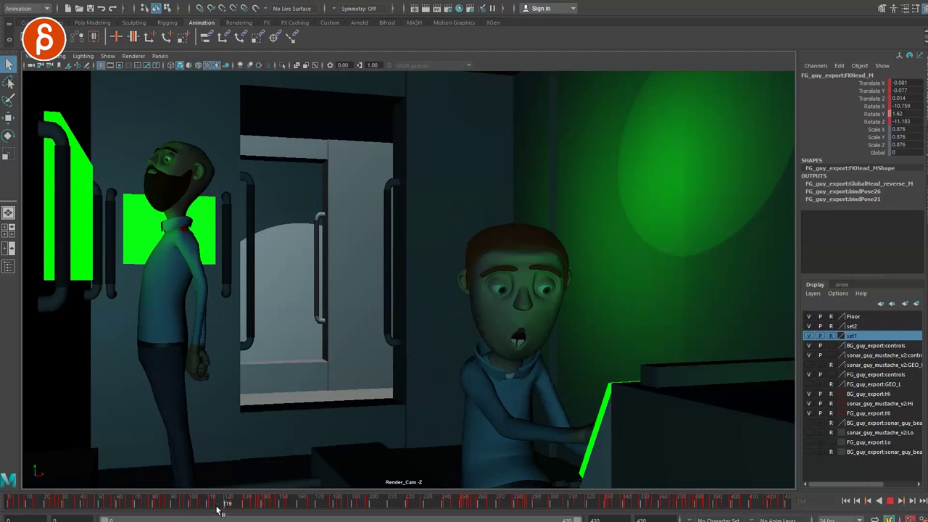
pyautogui.moveTo(225, 507); pyautogui.dragTo(245, 505)
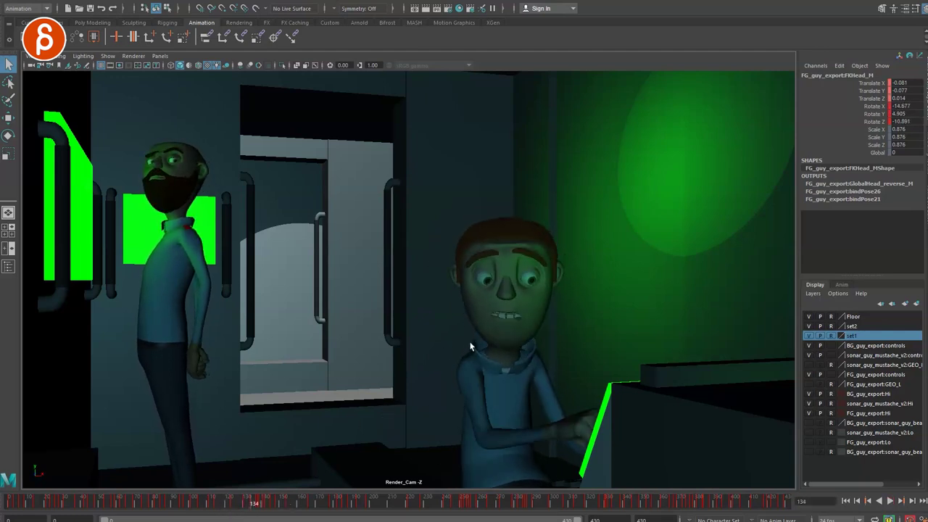
pyautogui.hotkey('alt', ',')
pyautogui.hotkey('alt', ',')
pyautogui.hotkey('alt', ',')
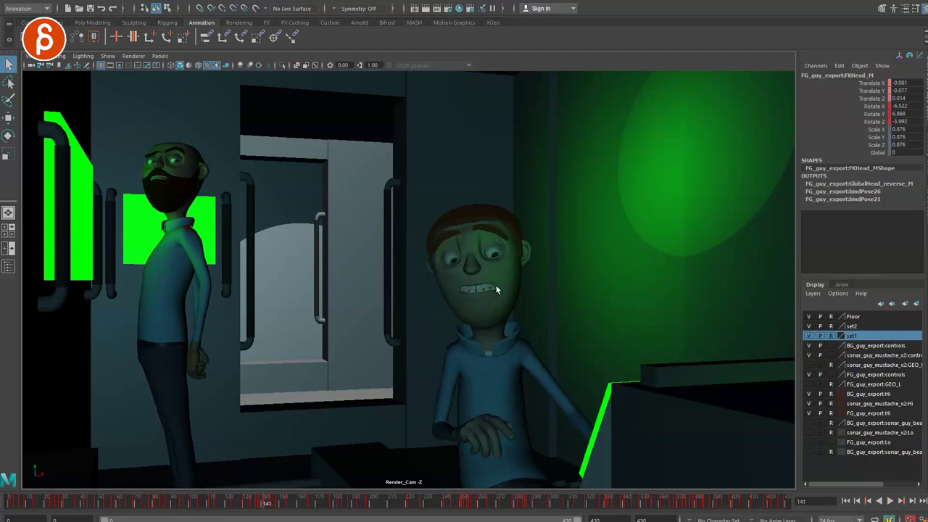
pyautogui.click(461, 266)
pyautogui.hotkey('alt', ',')
pyautogui.hotkey('alt', '.')
pyautogui.hotkey('alt', '.')
pyautogui.hotkey('alt', ',')
pyautogui.hotkey('alt', '.')
pyautogui.hotkey('alt', ',')
pyautogui.hotkey('alt', '.')
# - Rotate the seated character's head control at frames 141 and 142, reaching about X -9.5, Y 7.3, Z -3.1 at frame 142
pyautogui.press('e')
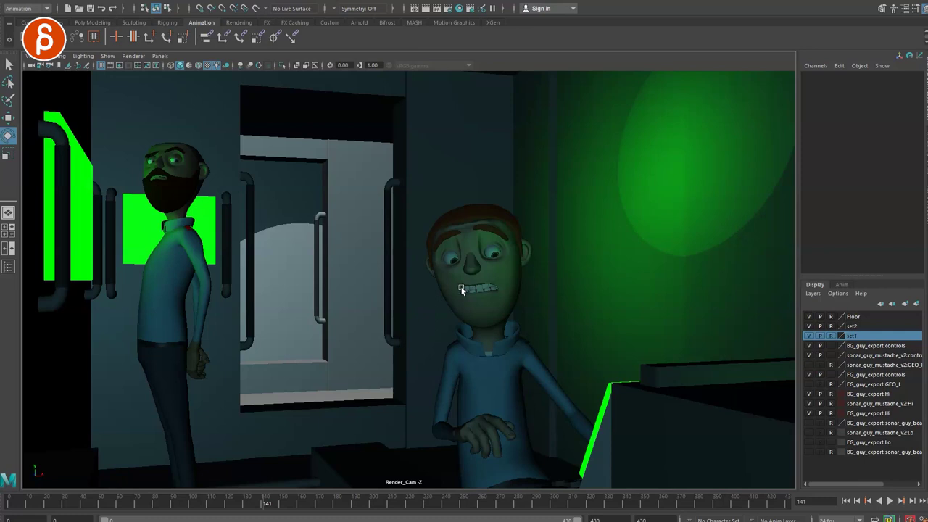
pyautogui.hotkey('alt', '1')
pyautogui.click(483, 300)
pyautogui.hotkey('alt', 'c')
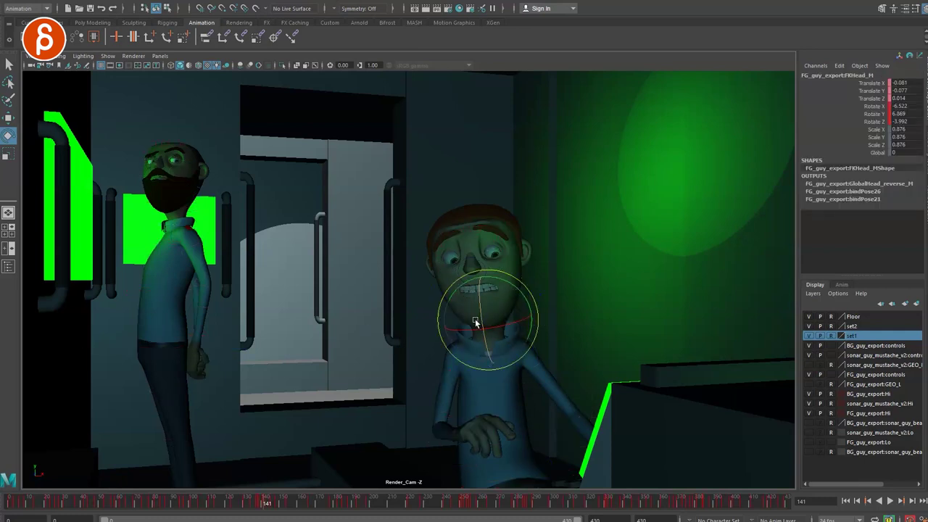
pyautogui.hotkey('alt', ',')
pyautogui.hotkey('alt', '.')
pyautogui.hotkey('alt', '.')
pyautogui.hotkey('alt', ',')
pyautogui.hotkey('alt', ',')
pyautogui.hotkey('alt', '.')
pyautogui.hotkey('alt', '.')
pyautogui.hotkey('alt', ',')
pyautogui.hotkey('alt', ',')
pyautogui.hotkey('alt', '.')
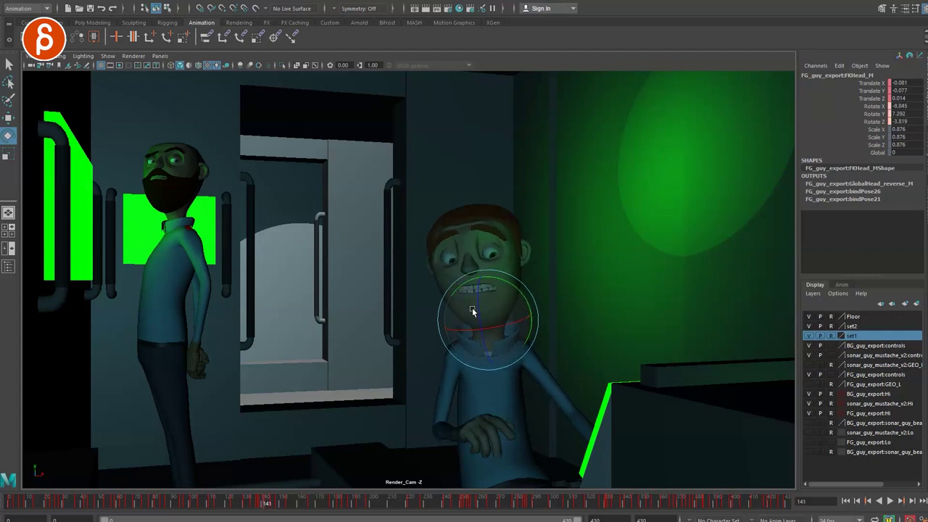
pyautogui.hotkey('alt', '.')
pyautogui.hotkey('alt', '.')
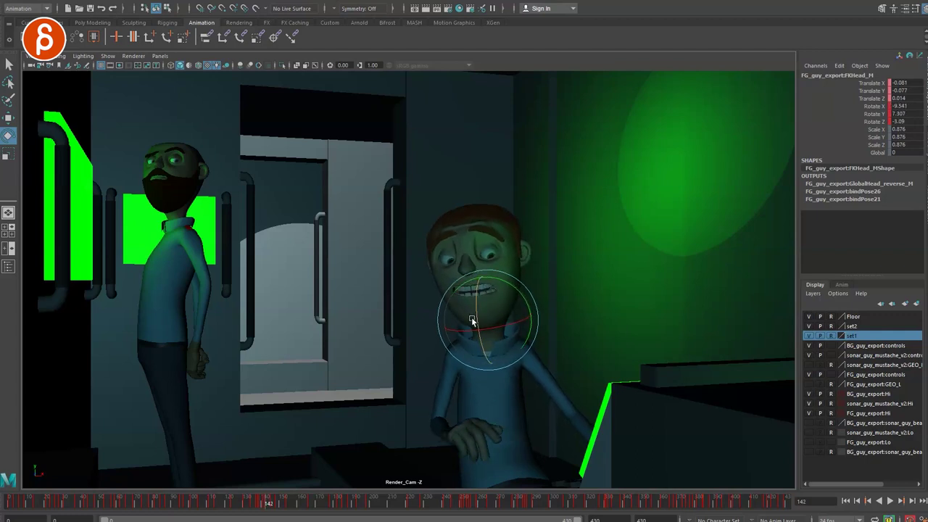
# - Step through the frames around 142 and onward to frame 150 to examine the head's arc
pyautogui.hotkey('alt', ',')
pyautogui.hotkey('alt', ',')
pyautogui.hotkey('alt', ',')
pyautogui.hotkey('alt', '.')
pyautogui.hotkey('alt', '.')
pyautogui.hotkey('alt', '.')
pyautogui.hotkey('alt', ',')
pyautogui.hotkey('alt', ',')
pyautogui.hotkey('alt', ',')
pyautogui.hotkey('alt', ',')
pyautogui.hotkey('alt', '.')
pyautogui.hotkey('alt', '.')
pyautogui.hotkey('alt', '.')
pyautogui.hotkey('alt', '.')
pyautogui.hotkey('alt', '.')
pyautogui.hotkey('alt', '.')
pyautogui.hotkey('alt', '.')
pyautogui.hotkey('alt', '.')
pyautogui.hotkey('alt', '.')
pyautogui.hotkey('alt', '.')
pyautogui.hotkey('alt', '.')
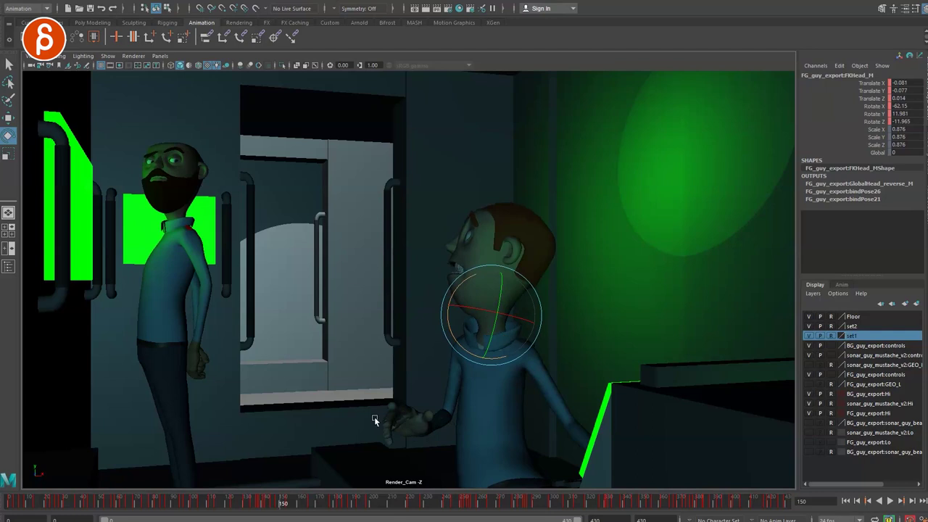
# - Adjust the head control's rotation at frame 141 to about X -9.4, Y 7.4, Z -5.1 and compare it with frame 142
pyautogui.moveTo(279, 505); pyautogui.dragTo(262, 508)
pyautogui.hotkey('alt', ',')
pyautogui.hotkey('alt', ',')
pyautogui.hotkey('alt', ',')
pyautogui.hotkey('alt', ',')
pyautogui.hotkey('alt', '.')
pyautogui.hotkey('alt', '.')
pyautogui.hotkey('alt', '.')
pyautogui.hotkey('alt', '.')
pyautogui.hotkey('alt', '.')
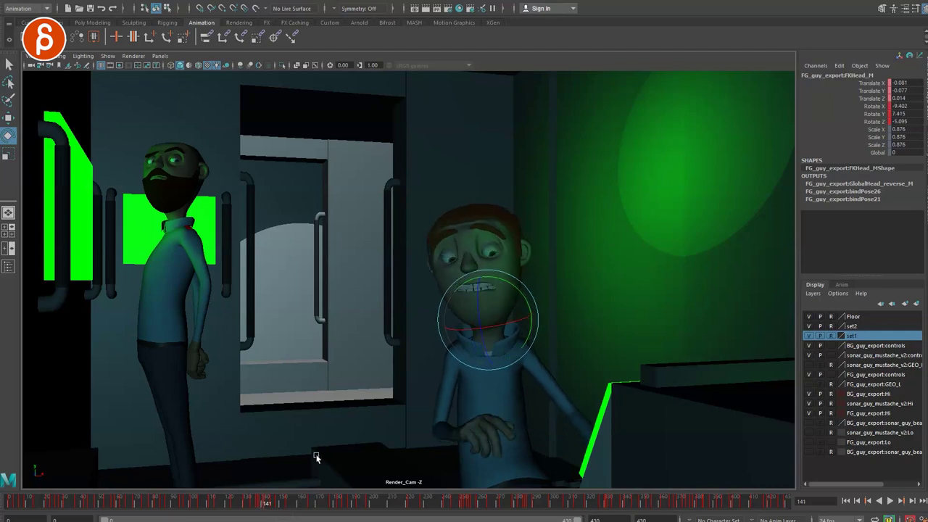
pyautogui.hotkey('alt', ',')
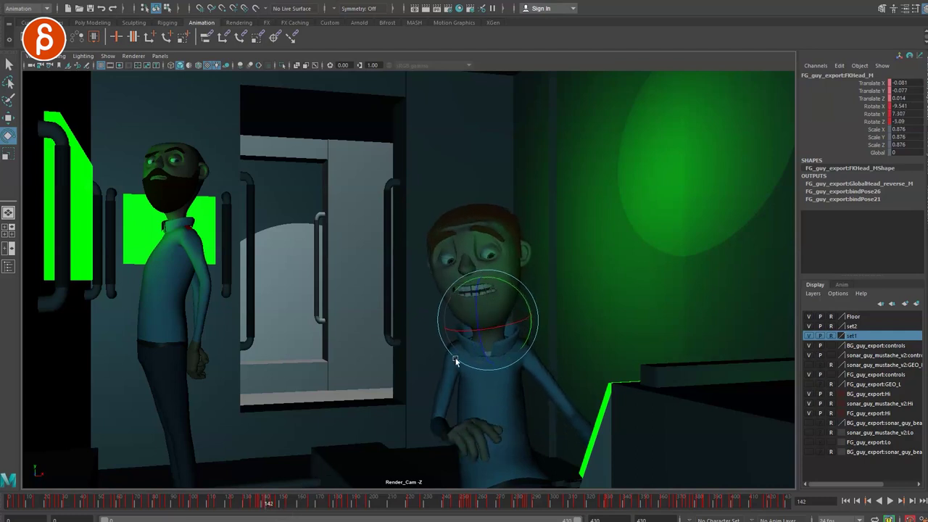
pyautogui.hotkey('alt', 'v')
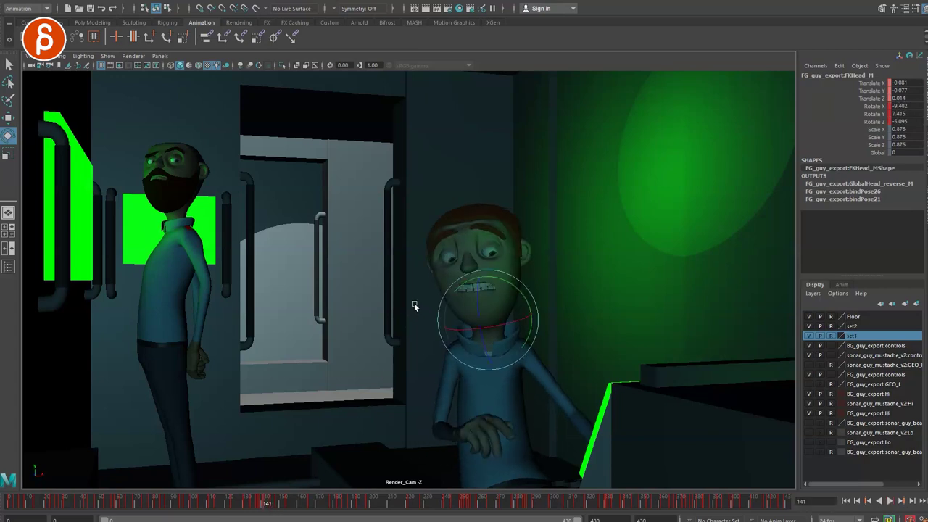
# - Step through frames 141 to 144 to examine the spacing of the head turn
pyautogui.hotkey('alt', ',')
pyautogui.hotkey('alt', ',')
pyautogui.hotkey('alt', ',')
pyautogui.hotkey('alt', '.')
pyautogui.hotkey('alt', '.')
pyautogui.hotkey('alt', '.')
pyautogui.hotkey('alt', '.')
pyautogui.hotkey('alt', '.')
pyautogui.hotkey('alt', '.')
pyautogui.hotkey('alt', '.')
pyautogui.hotkey('alt', ',')
pyautogui.hotkey('alt', ',')
pyautogui.hotkey('alt', ',')
pyautogui.hotkey('alt', ',')
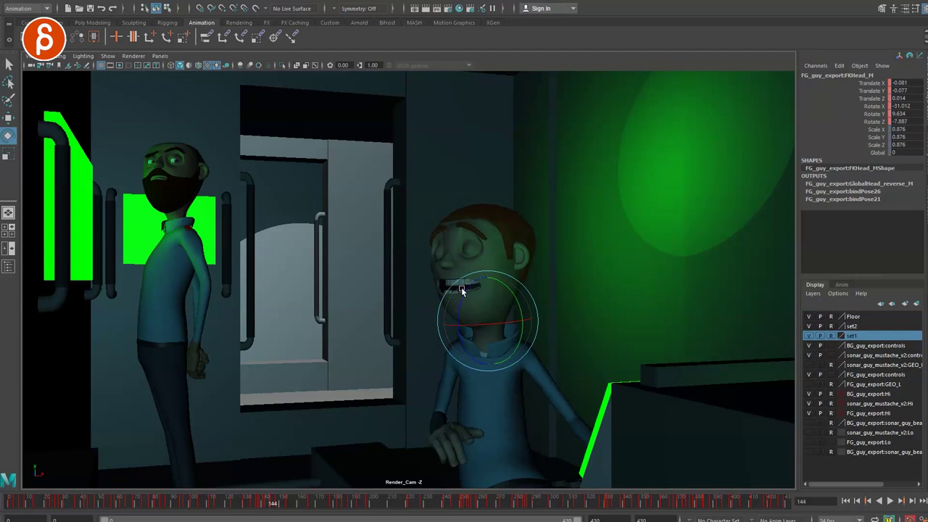
pyautogui.hotkey('alt', '.')
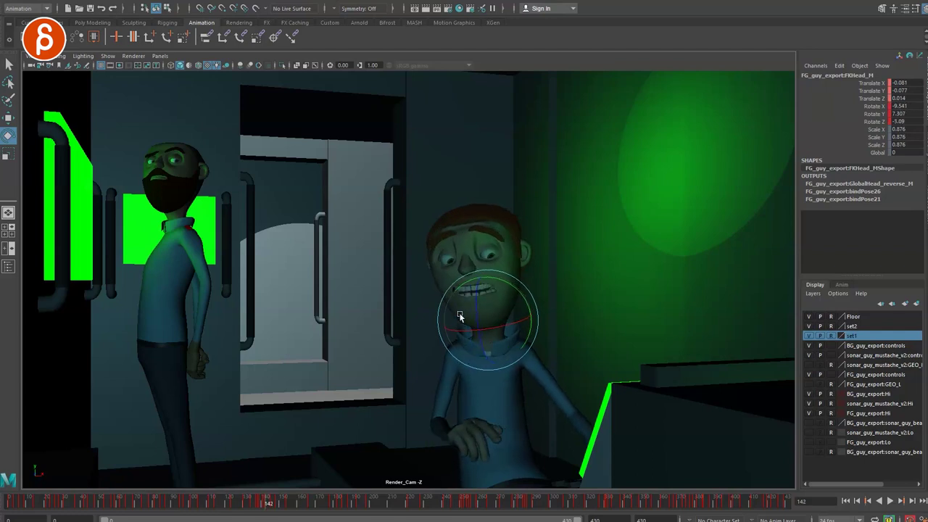
pyautogui.hotkey('alt', '.')
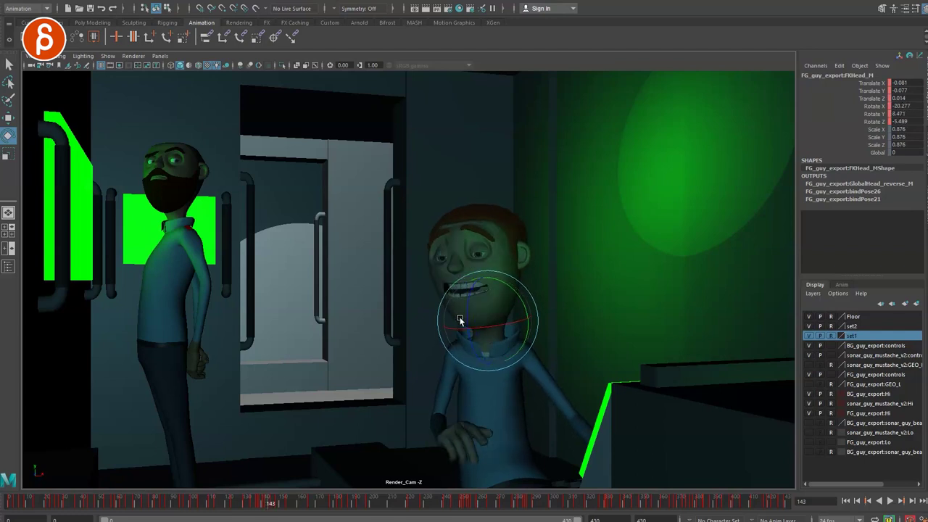
pyautogui.hotkey('alt', '.')
pyautogui.hotkey('alt', ',')
pyautogui.hotkey('alt', ',')
pyautogui.hotkey('alt', ',')
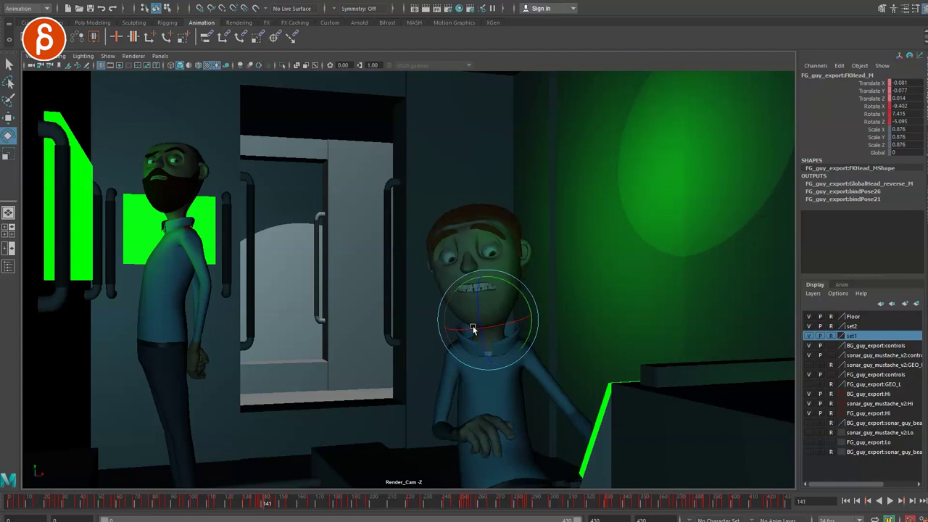
# - Rotate the head control at frame 143 to about X -36.1, Y 9.6, Z -3.0 and check the frames that follow
pyautogui.hotkey('alt', '.')
pyautogui.hotkey('alt', '.')
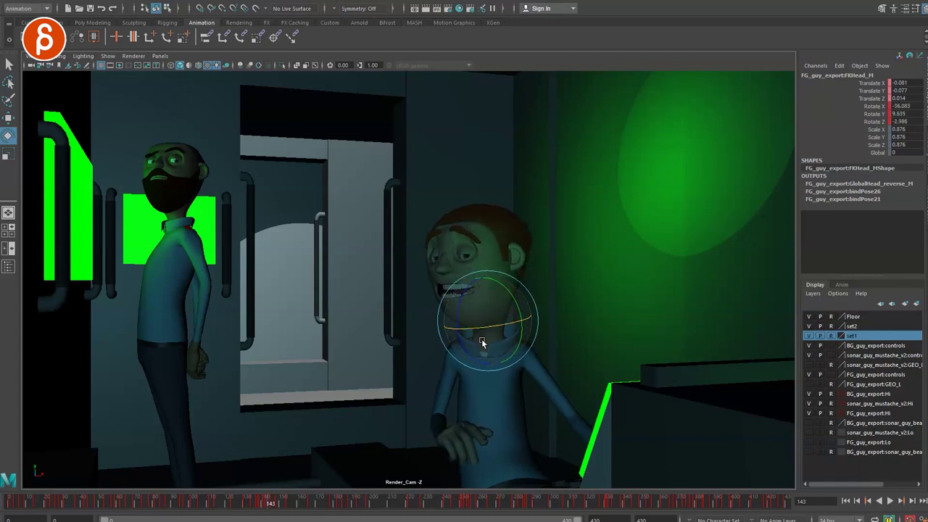
pyautogui.hotkey('alt', '.')
pyautogui.hotkey('alt', '.')
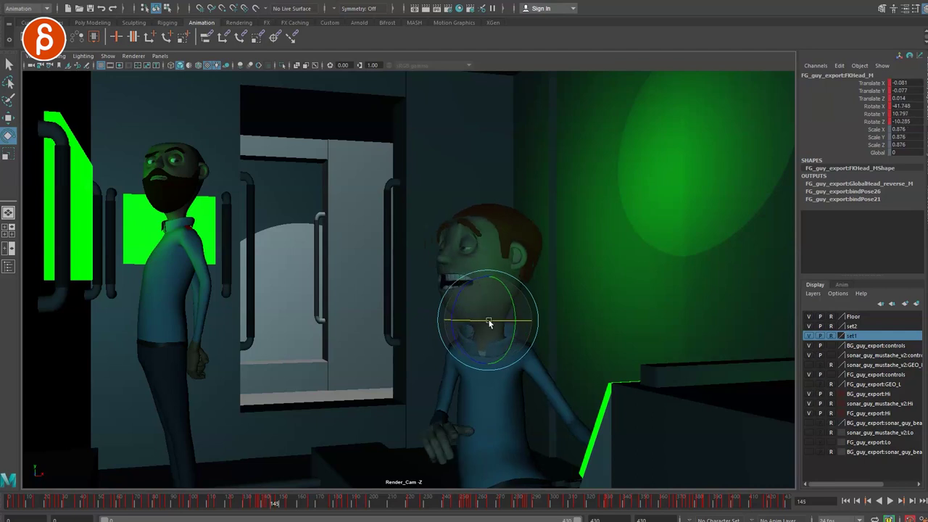
pyautogui.hotkey('alt', '.')
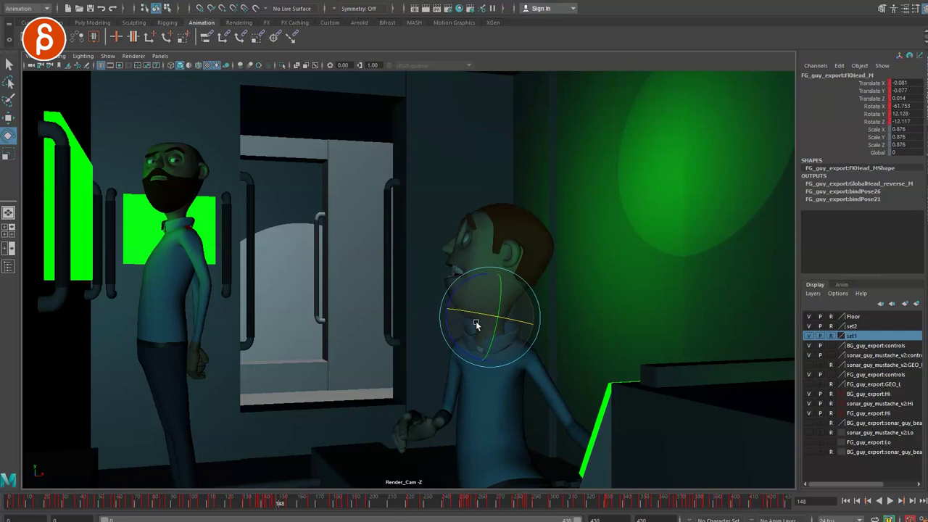
# - Play and scrub the shot from about frame 130 to review the revised head turn without manipulators
pyautogui.click(248, 501)
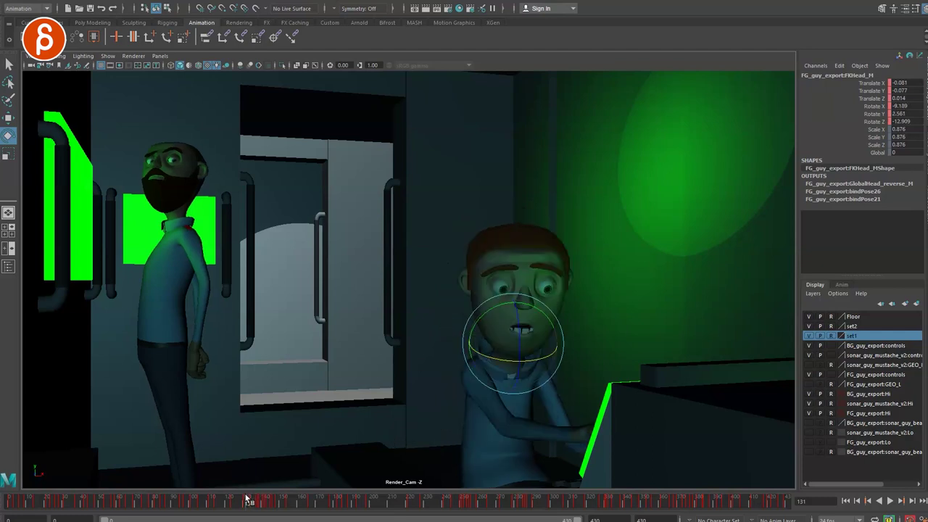
pyautogui.hotkey('alt', 'v')
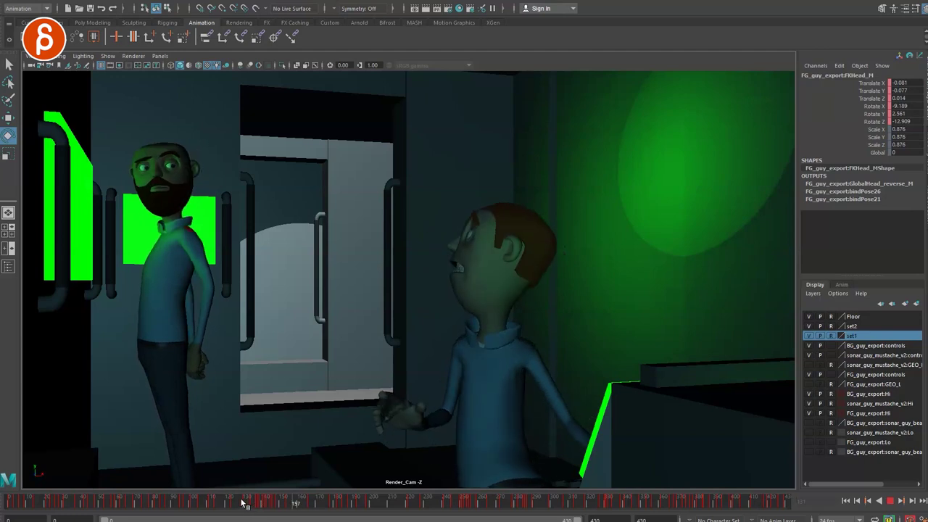
pyautogui.hotkey('alt', 'v')
pyautogui.click(247, 501)
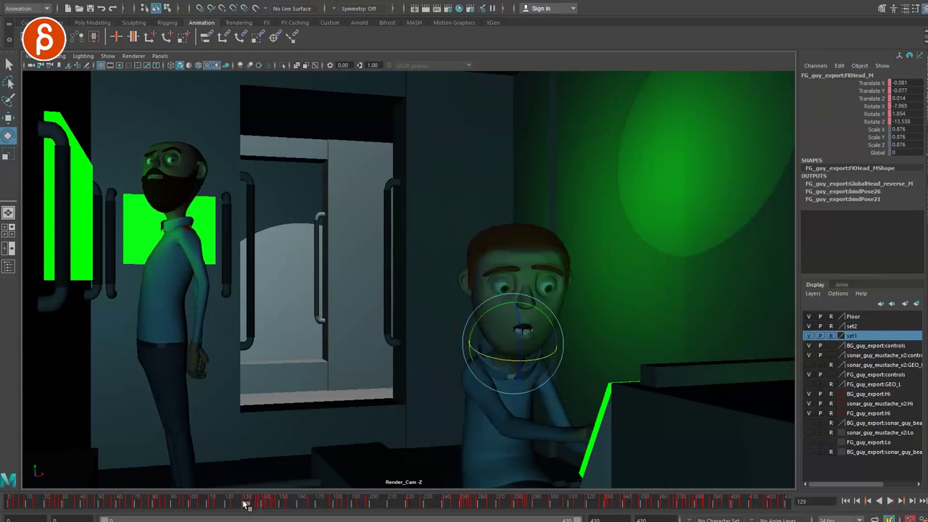
pyautogui.moveTo(247, 503); pyautogui.dragTo(269, 502)
pyautogui.click(272, 502)
pyautogui.press('q')
pyautogui.hotkey('alt', '1')
pyautogui.hotkey('alt', 'v')
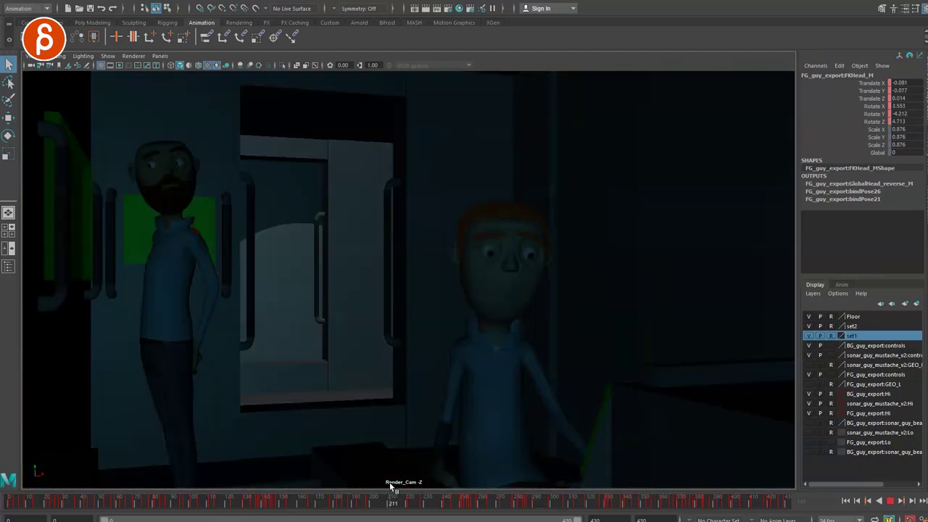
# - Move the seated character's right arm IK control at frame 136 to about X -1.0, Y 2.4, Z 6.4
pyautogui.moveTo(383, 499); pyautogui.dragTo(258, 504)
pyautogui.click(466, 411)
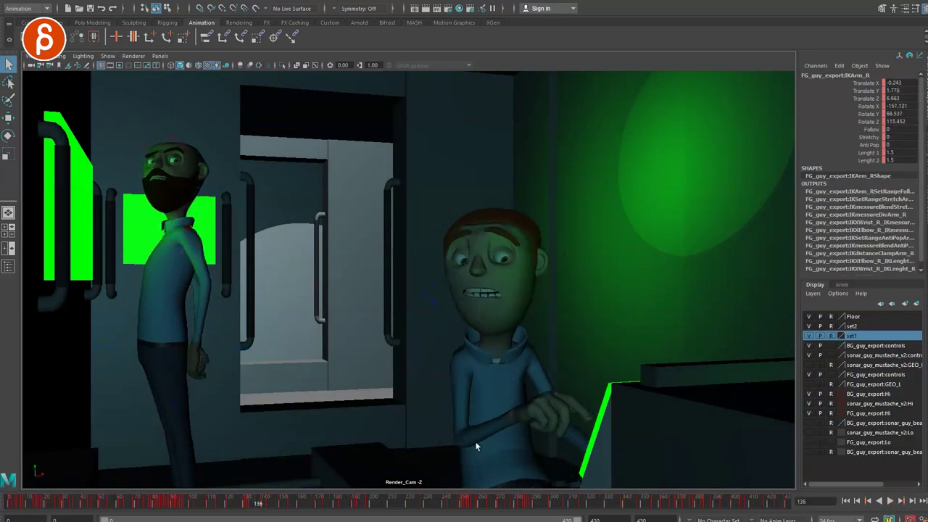
pyautogui.hotkey('alt', ',')
pyautogui.hotkey('alt', ',')
pyautogui.hotkey('alt', '.')
pyautogui.hotkey('alt', ',')
pyautogui.hotkey('alt', ',')
pyautogui.hotkey('alt', '.')
pyautogui.hotkey('alt', '.')
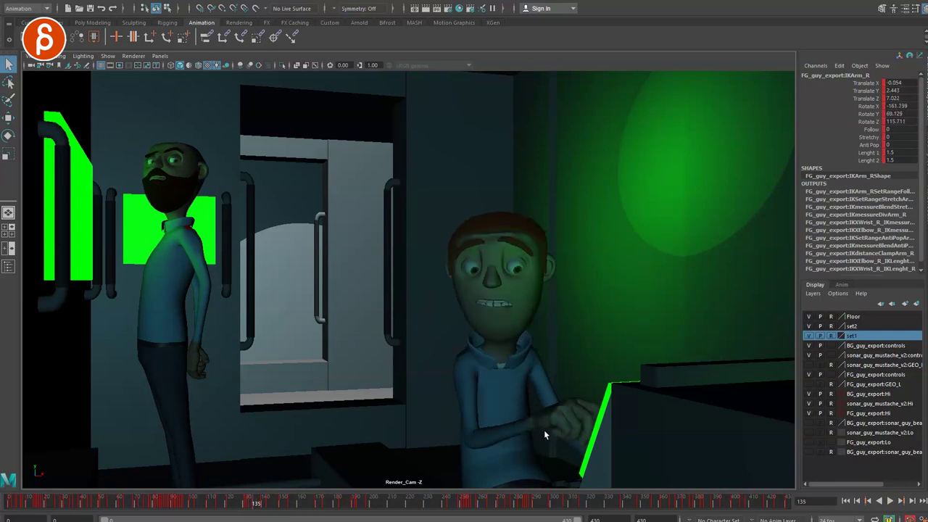
pyautogui.hotkey('alt', '.')
pyautogui.press('w')
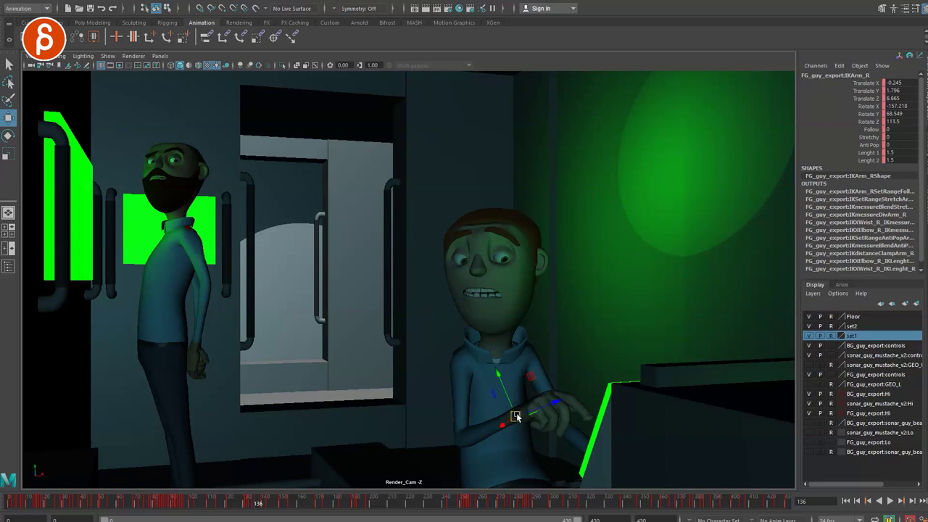
pyautogui.moveTo(511, 412); pyautogui.dragTo(502, 405)
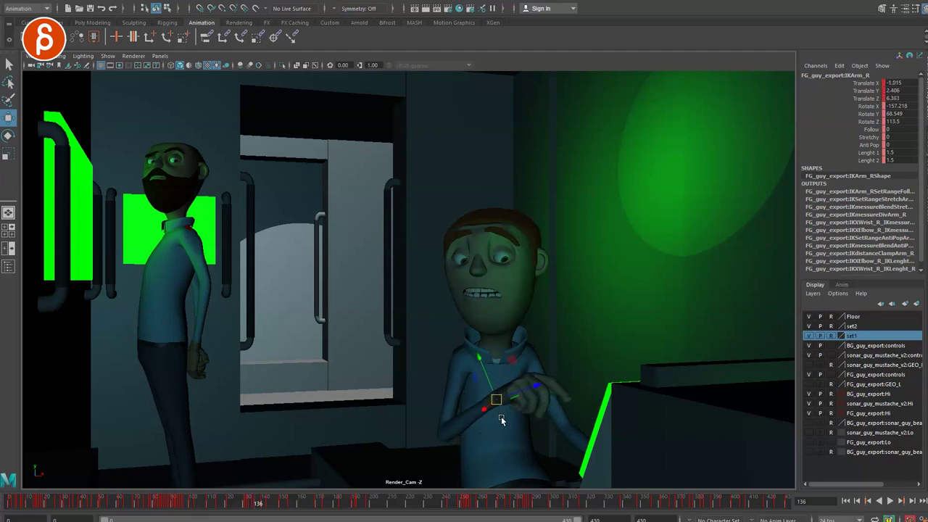
# - Reposition the right arm IK control at frames 141 and 143, to about X -1.7, Y -1.7, Z 4.3 at frame 143
pyautogui.hotkey('alt', '.')
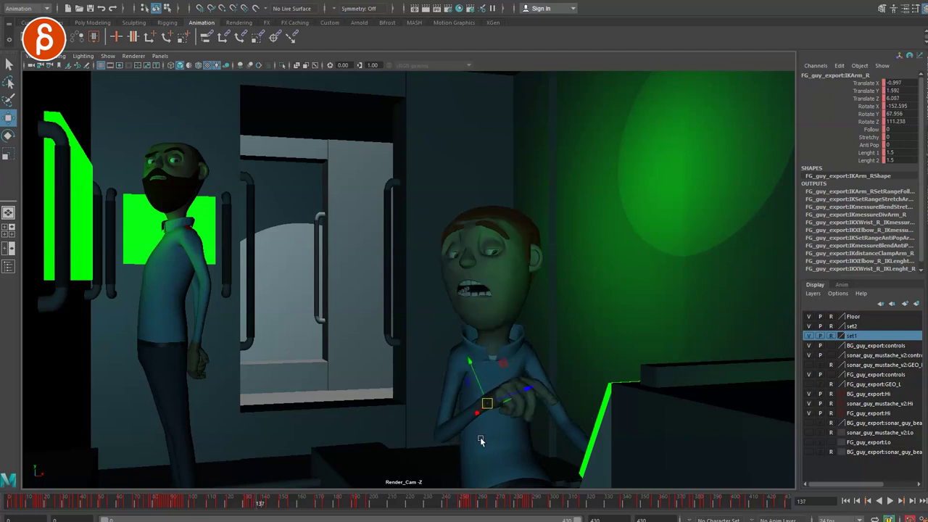
pyautogui.hotkey('alt', '.')
pyautogui.hotkey('alt', '.')
pyautogui.hotkey('alt', '.')
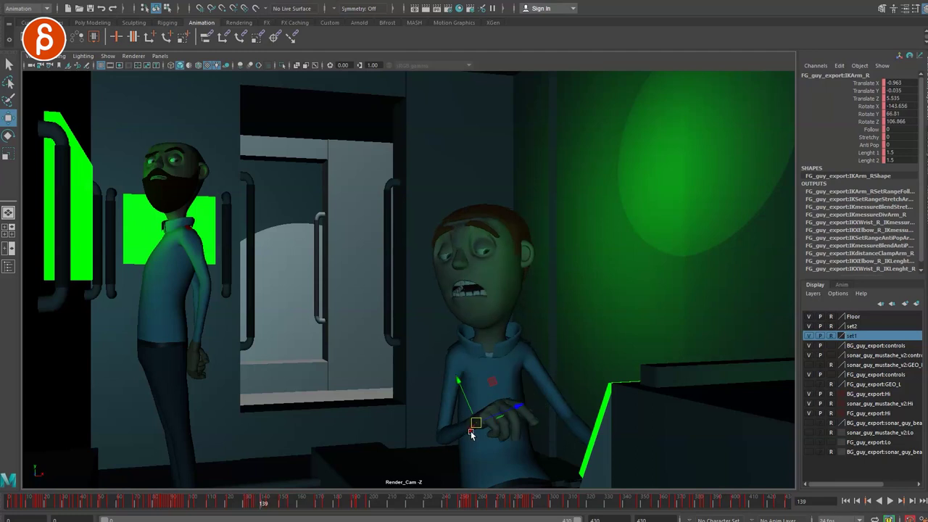
pyautogui.hotkey('alt', '.')
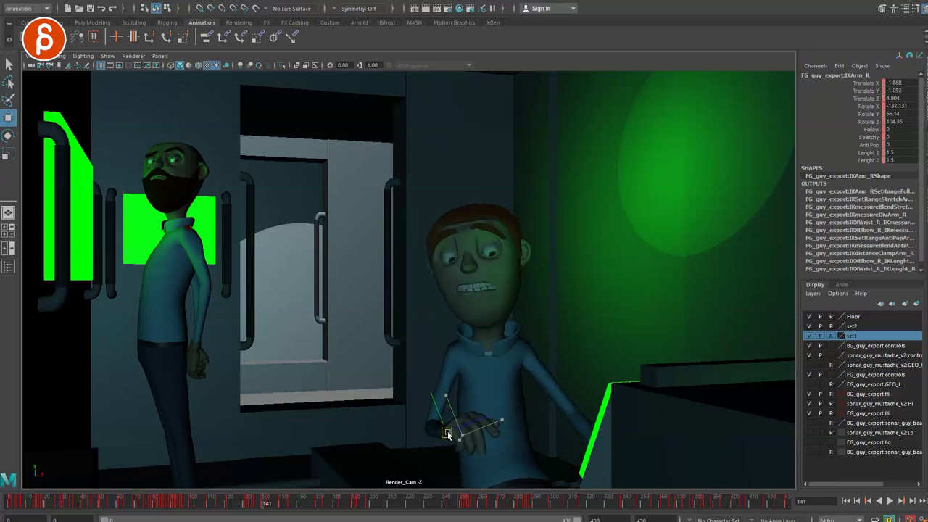
pyautogui.hotkey('alt', '.')
pyautogui.hotkey('alt', '.')
pyautogui.hotkey('alt', '.')
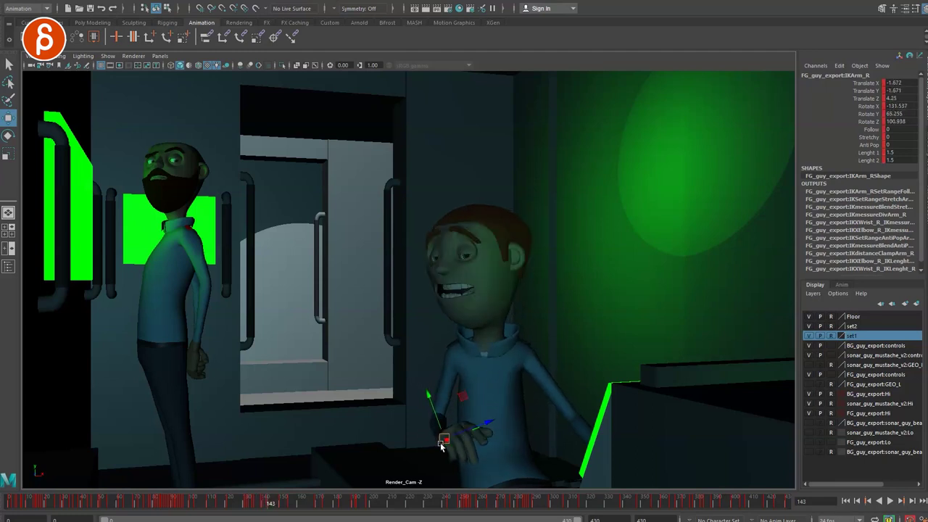
# - Step ahead to frame 147 and play the shot around frames 126 to 140 to review the revised right arm motion
pyautogui.hotkey('alt', '.')
pyautogui.hotkey('alt', '.')
pyautogui.hotkey('alt', '.')
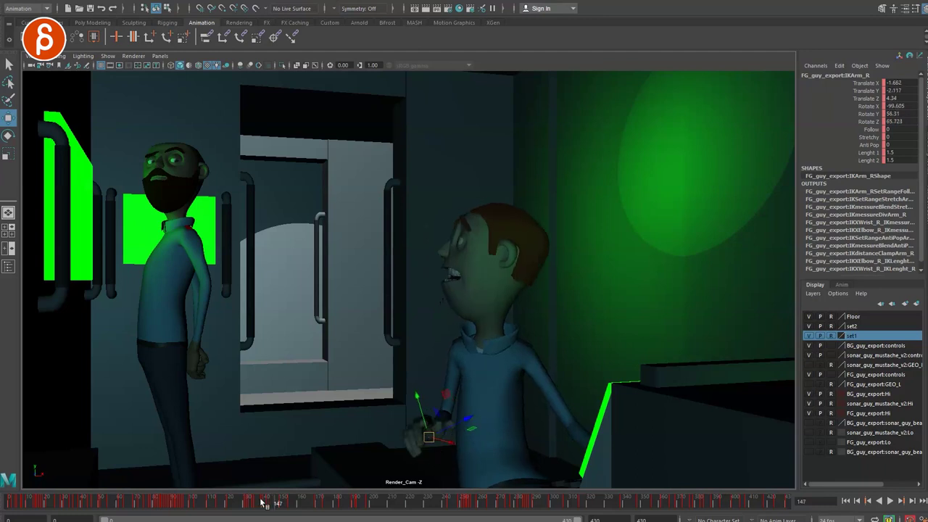
pyautogui.hotkey('alt', 'v')
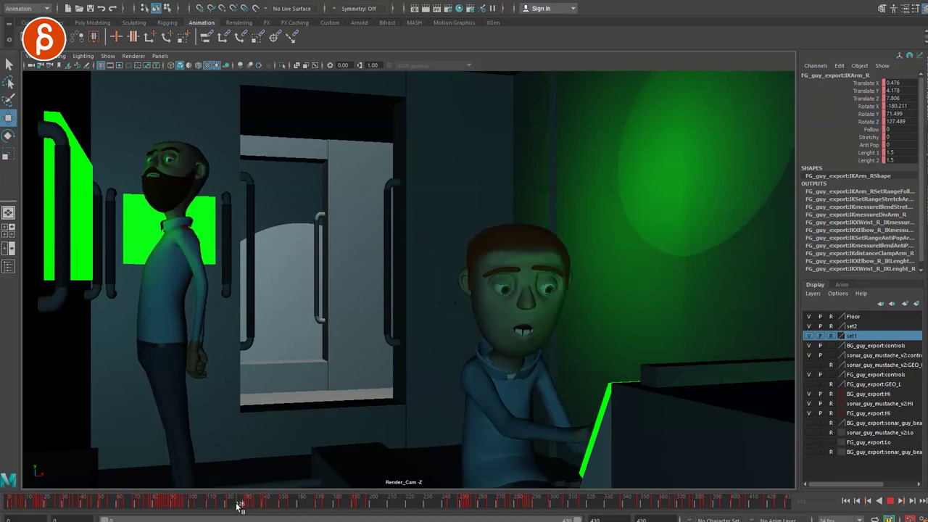
pyautogui.hotkey('alt', 'v')
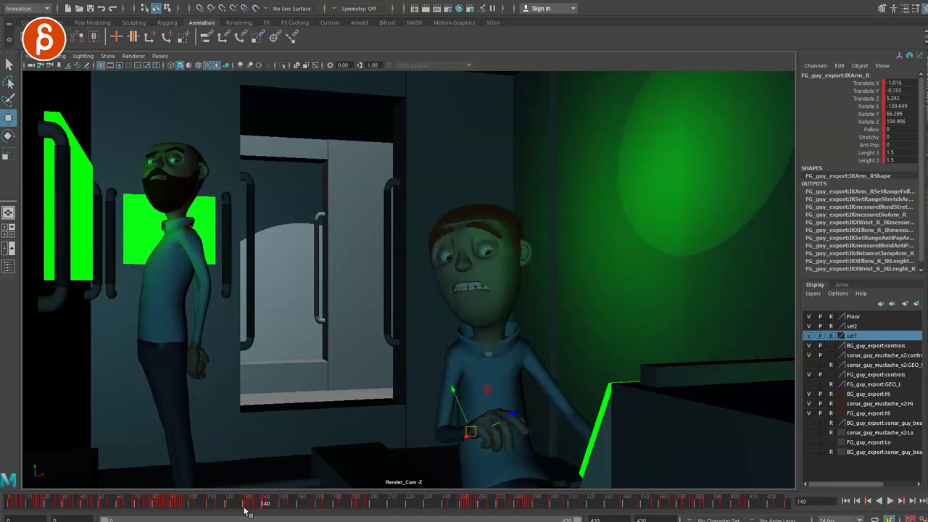
# - Step through frames 132 to 139 and back to about frame 135 to examine the right hand leaving the console
pyautogui.click(243, 502)
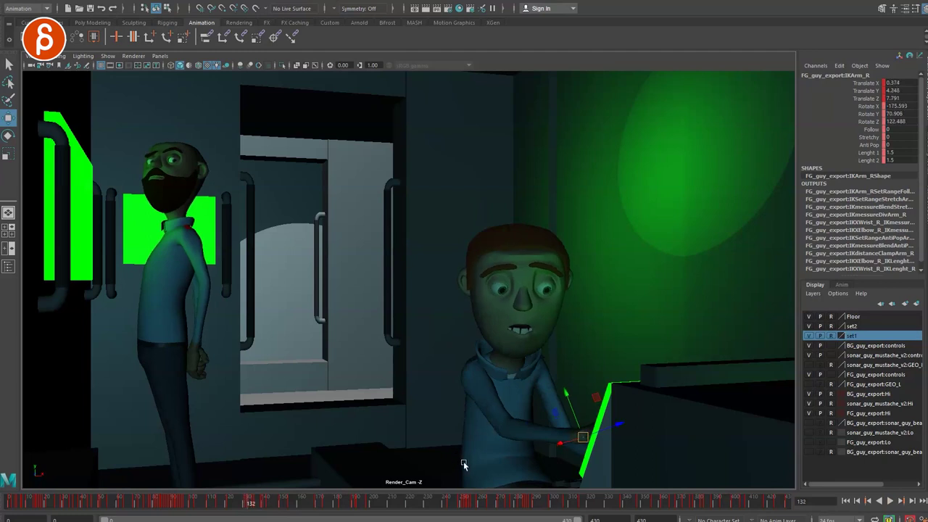
pyautogui.hotkey('alt', '.')
pyautogui.hotkey('alt', '.')
pyautogui.hotkey('alt', '.')
pyautogui.hotkey('alt', '.')
pyautogui.hotkey('alt', '.')
pyautogui.hotkey('alt', '.')
pyautogui.hotkey('alt', '.')
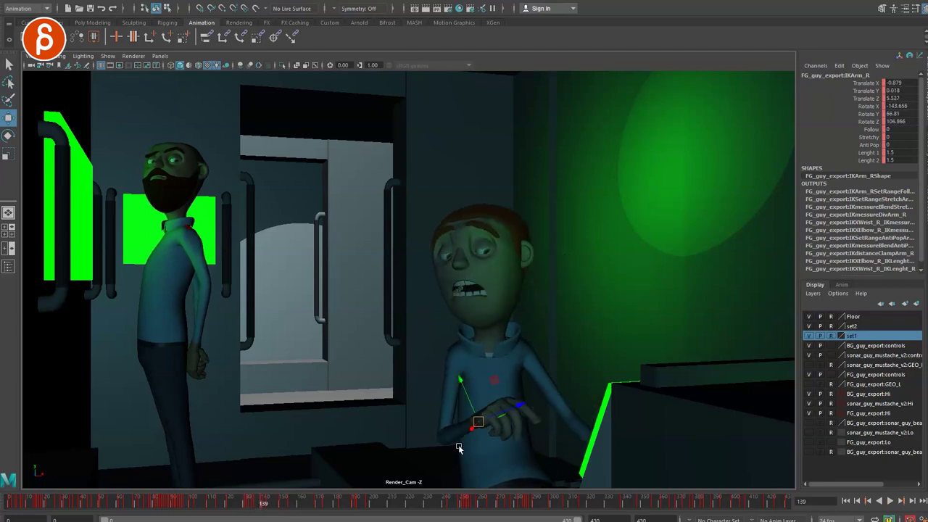
pyautogui.hotkey('alt', ',')
pyautogui.hotkey('alt', ',')
pyautogui.hotkey('alt', ',')
pyautogui.hotkey('alt', ',')
pyautogui.press('q')
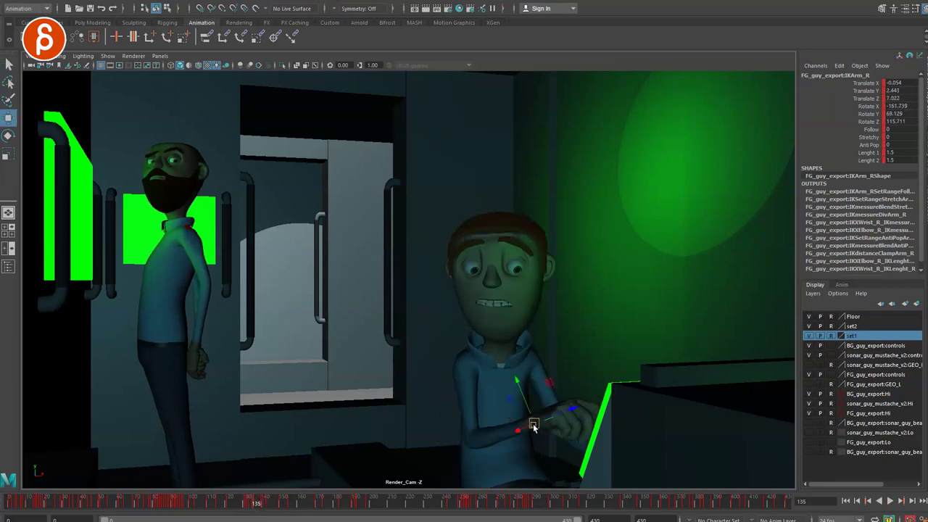
# - Flip back and forth between frames around 133 to 136 to compare the right arm's neighbouring poses
pyautogui.hotkey('alt', ',')
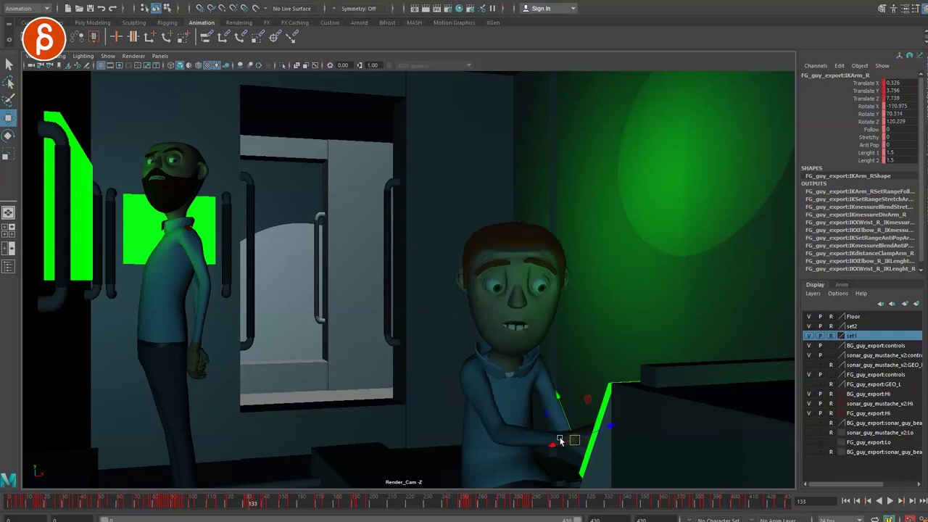
pyautogui.hotkey('alt', '.')
pyautogui.hotkey('alt', ',')
pyautogui.hotkey('alt', '.')
pyautogui.hotkey('alt', '.')
pyautogui.hotkey('alt', ',')
pyautogui.hotkey('alt', ',')
pyautogui.hotkey('alt', '.')
pyautogui.hotkey('alt', '.')
pyautogui.hotkey('alt', '.')
pyautogui.hotkey('alt', ',')
pyautogui.hotkey('alt', ',')
pyautogui.hotkey('alt', ',')
pyautogui.hotkey('alt', '.')
pyautogui.hotkey('alt', '.')
pyautogui.hotkey('alt', ',')
pyautogui.hotkey('alt', '.')
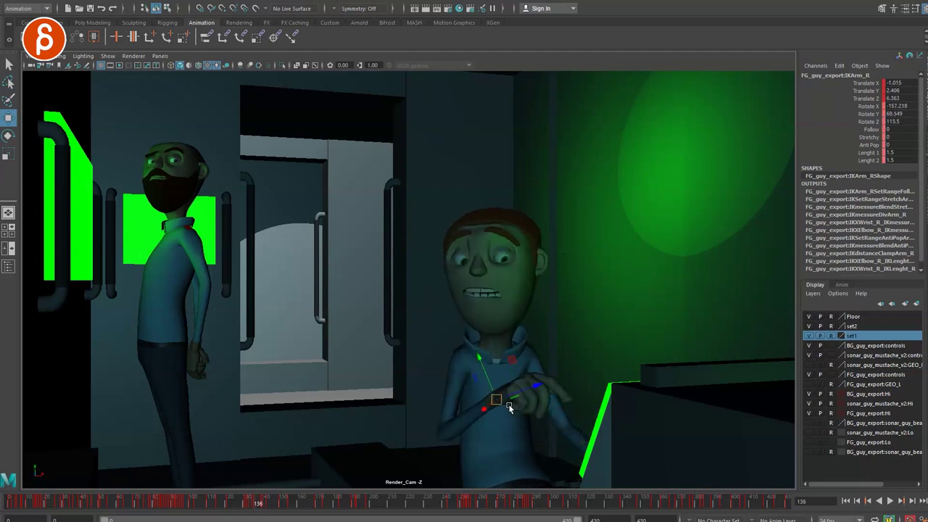
# - Step forward from frame 136 to frame 143 to examine the arc of the right arm's IK control
pyautogui.hotkey('alt', '.')
pyautogui.hotkey('alt', '.')
pyautogui.hotkey('alt', '.')
pyautogui.hotkey('alt', '.')
pyautogui.hotkey('alt', '.')
pyautogui.hotkey('alt', '.')
pyautogui.hotkey('alt', '.')
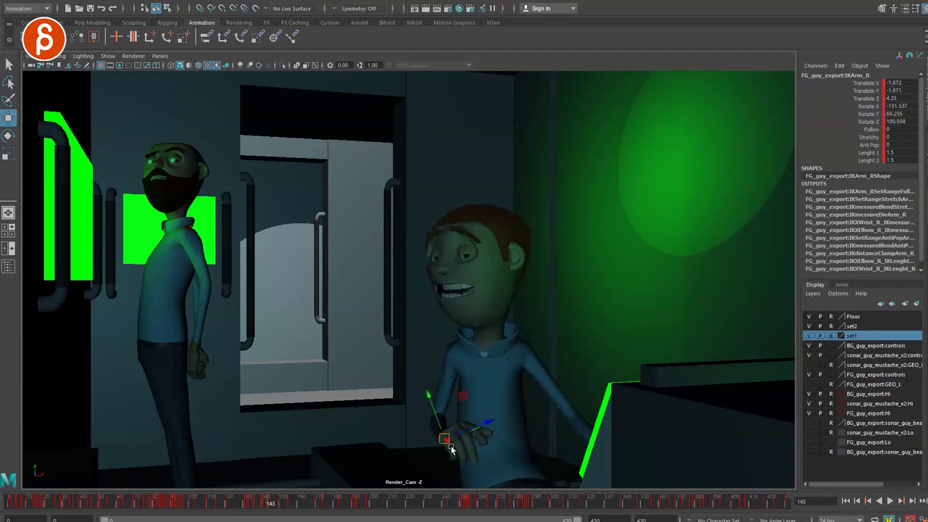
# - Play the arm gesture and step through frames 137 to 142 to check the wrist spacing up to about frame 153
pyautogui.hotkey('alt', 'v')
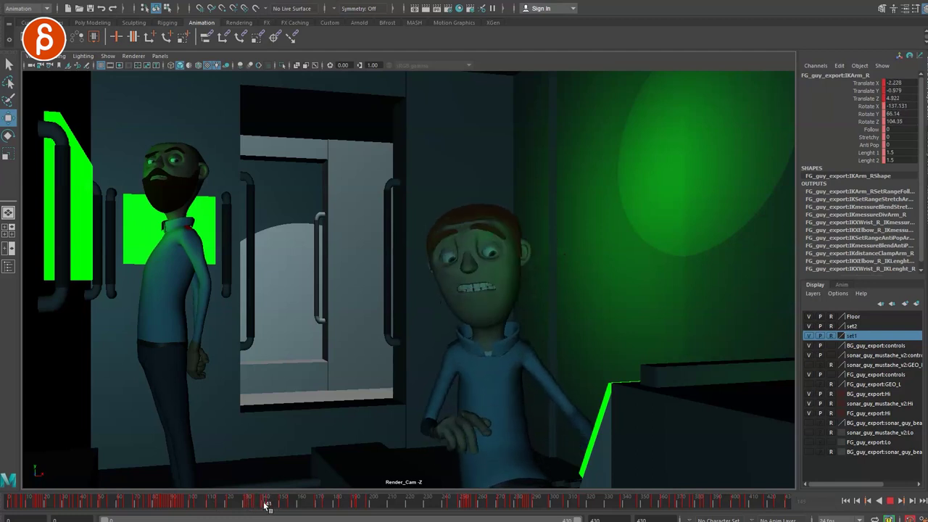
pyautogui.click(255, 505)
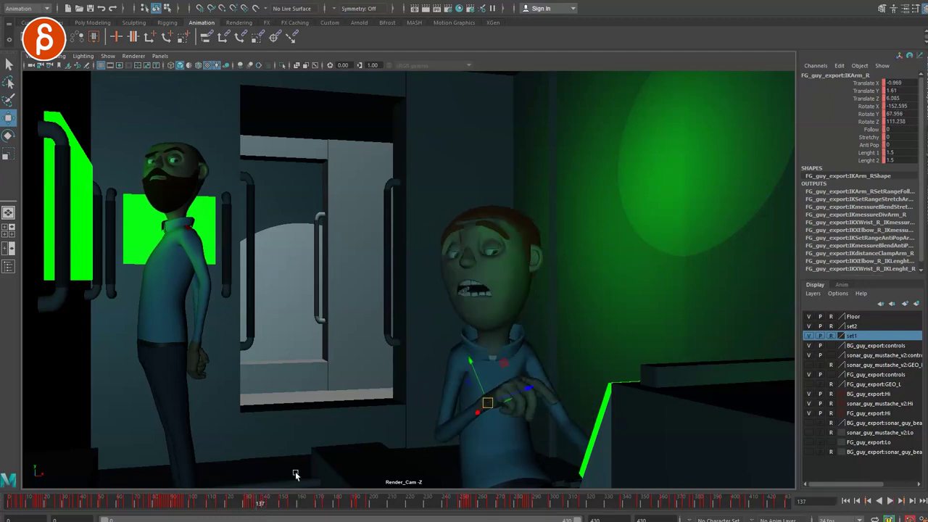
pyautogui.hotkey('alt', '.')
pyautogui.hotkey('alt', '.')
pyautogui.hotkey('alt', '.')
pyautogui.hotkey('alt', '.')
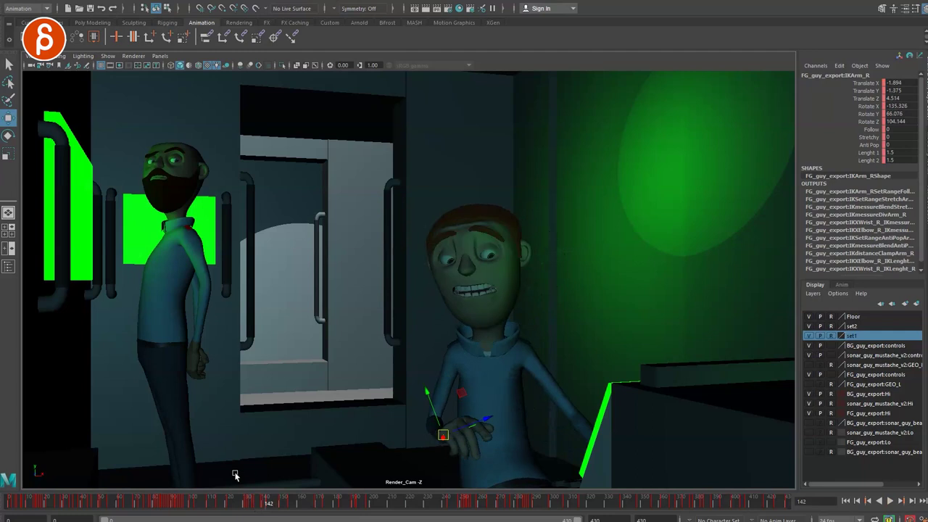
pyautogui.hotkey('alt', 'v')
pyautogui.click(288, 504)
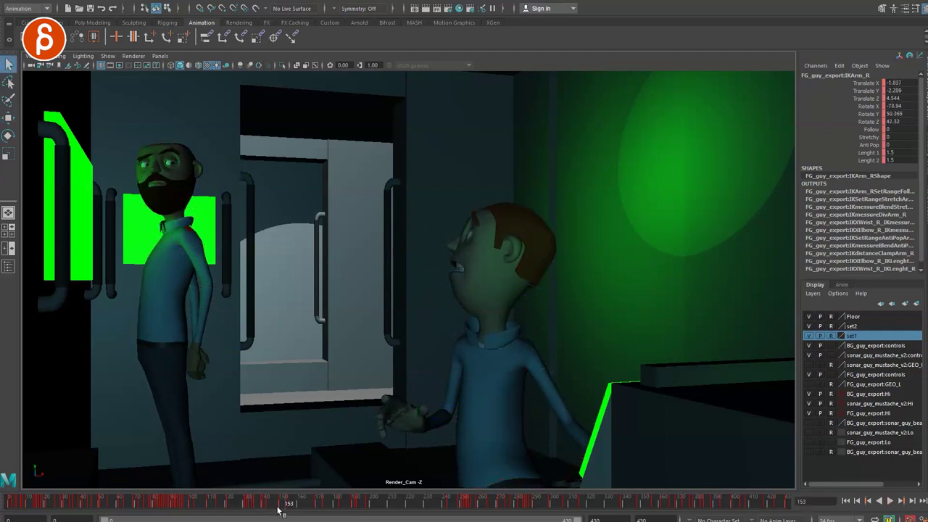
# - Play and scrub between about frames 140 and 160 to review how the right hand settles after the head turn
pyautogui.hotkey('alt', 'v')
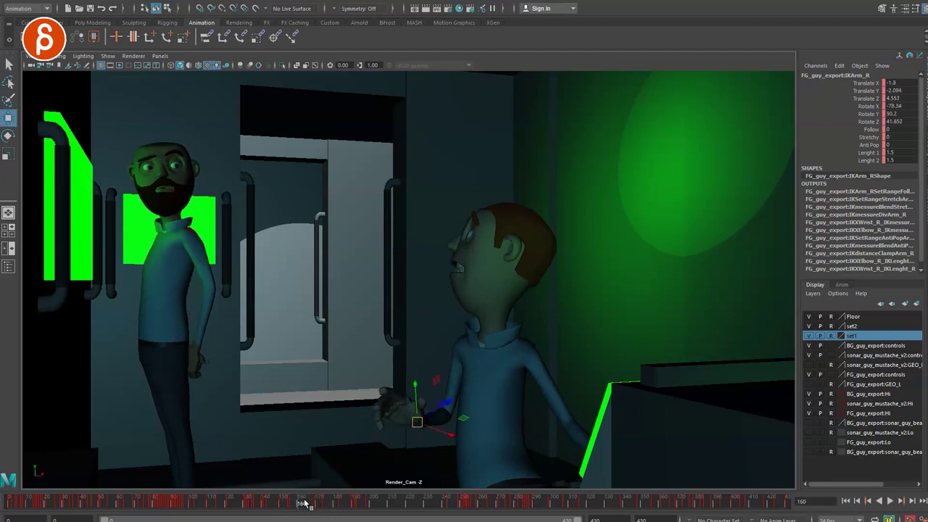
pyautogui.click(273, 506)
pyautogui.hotkey('alt', 'v')
pyautogui.moveTo(259, 514); pyautogui.dragTo(286, 505)
pyautogui.hotkey('alt', '.')
pyautogui.hotkey('alt', ',')
pyautogui.hotkey('alt', '.')
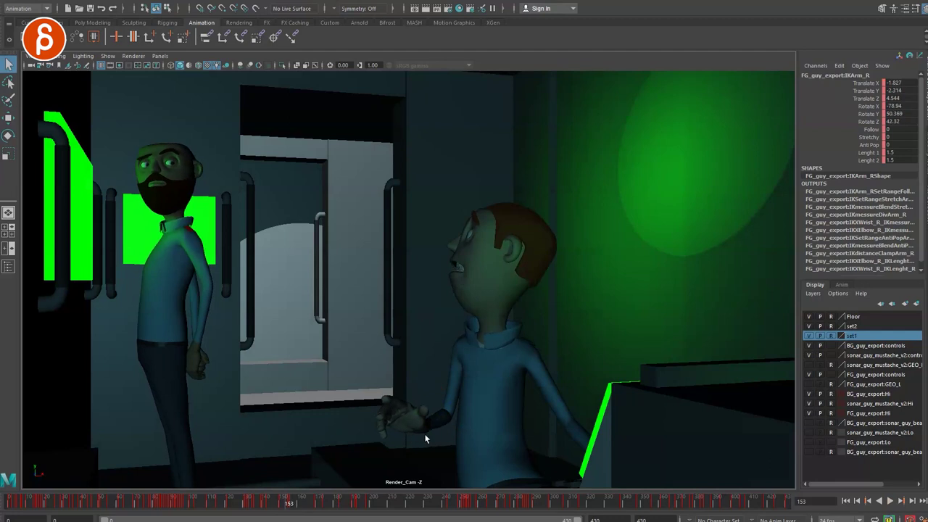
# - Step forward from frame 153 to frame 161 to inspect the seated character's right hand in the settle
pyautogui.hotkey('alt', '.')
pyautogui.hotkey('alt', '.')
pyautogui.hotkey('alt', '.')
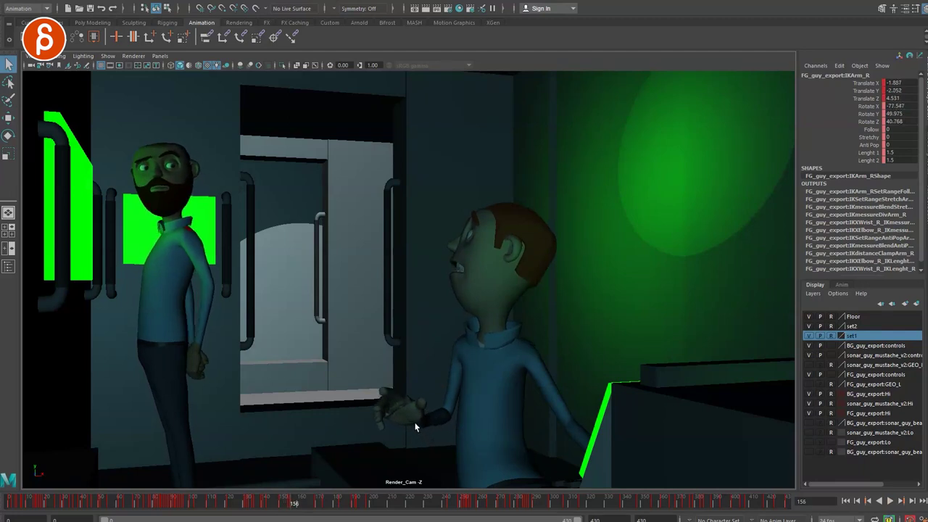
pyautogui.hotkey('alt', '.')
pyautogui.hotkey('alt', '.')
pyautogui.hotkey('alt', '.')
pyautogui.hotkey('alt', '.')
pyautogui.hotkey('alt', '.')
# - Show the right arm IK control's curves in the Graph Editor and isolate Translate X around frames 132 to 161
pyautogui.press('space')
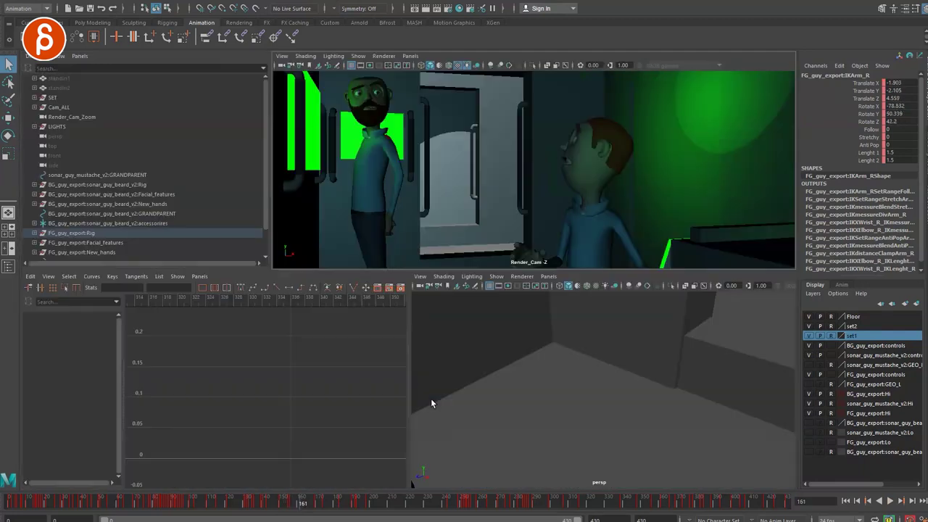
pyautogui.press('space')
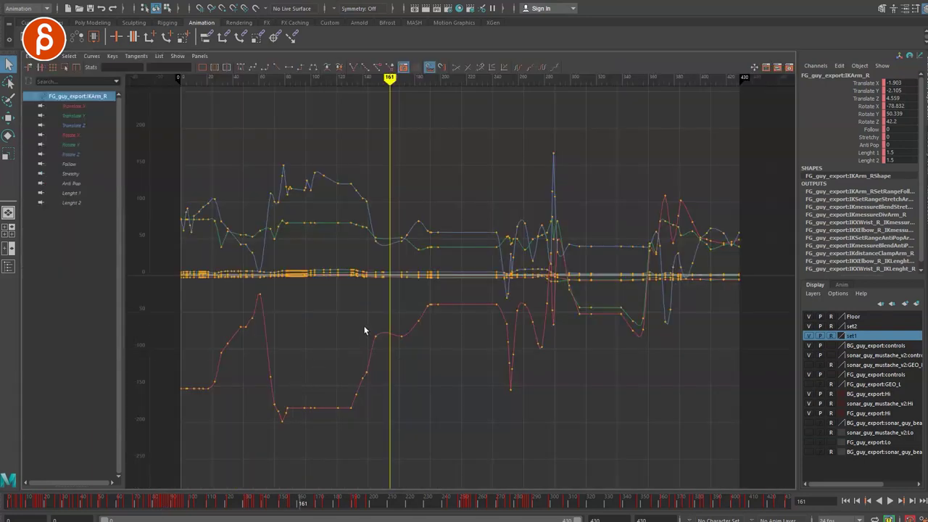
pyautogui.click(79, 105)
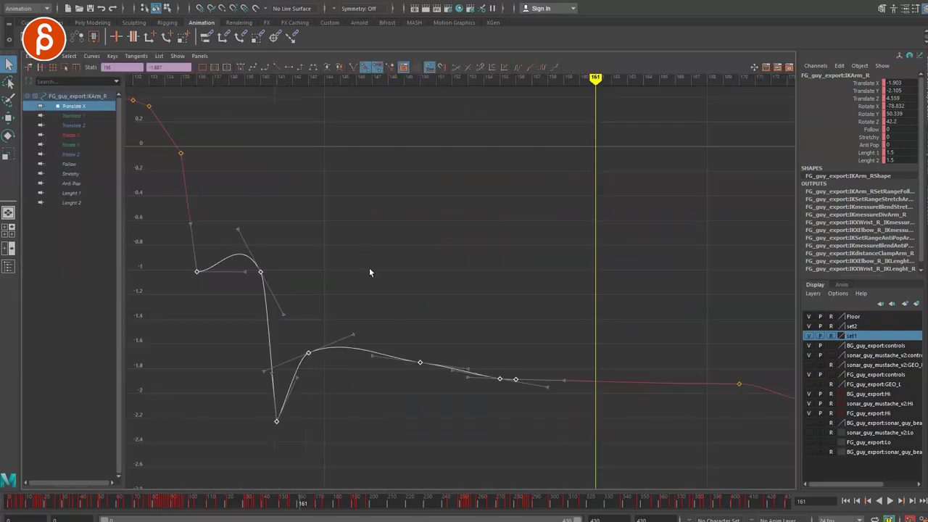
pyautogui.moveTo(416, 360); pyautogui.dragTo(484, 349)
pyautogui.moveTo(484, 350); pyautogui.dragTo(453, 347)
pyautogui.scroll(3, 380, 386)
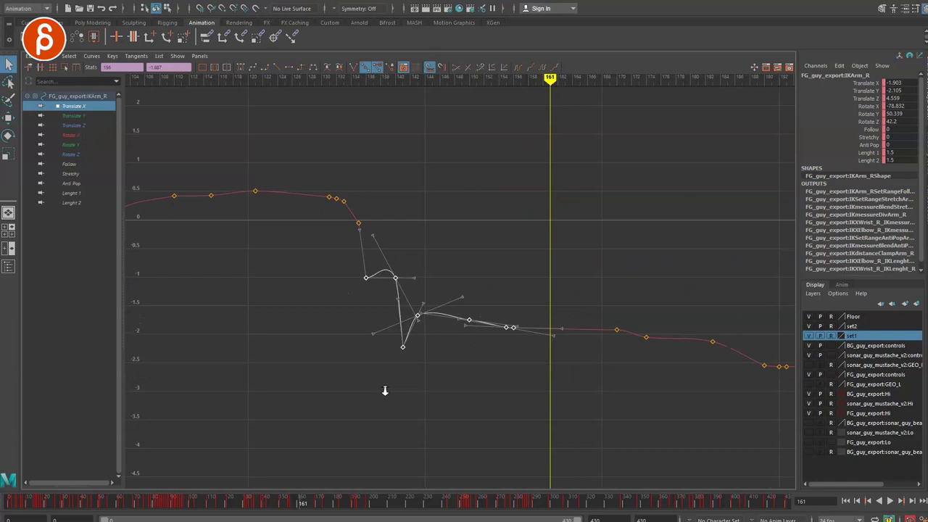
# - Examine the Translate X keys and tangents between about frames 131 and 156, comparing frames 136, 139, 141 and 143
pyautogui.hotkey('alt', 'v')
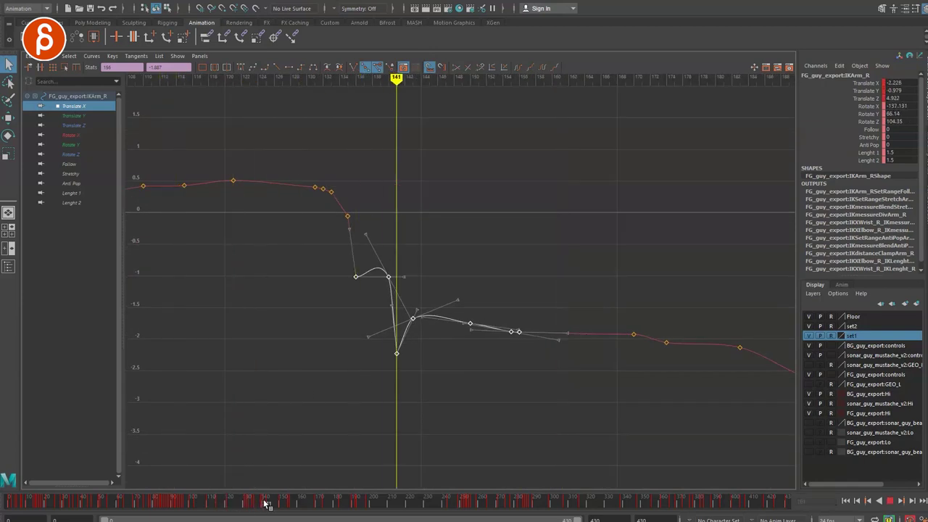
pyautogui.click(291, 338)
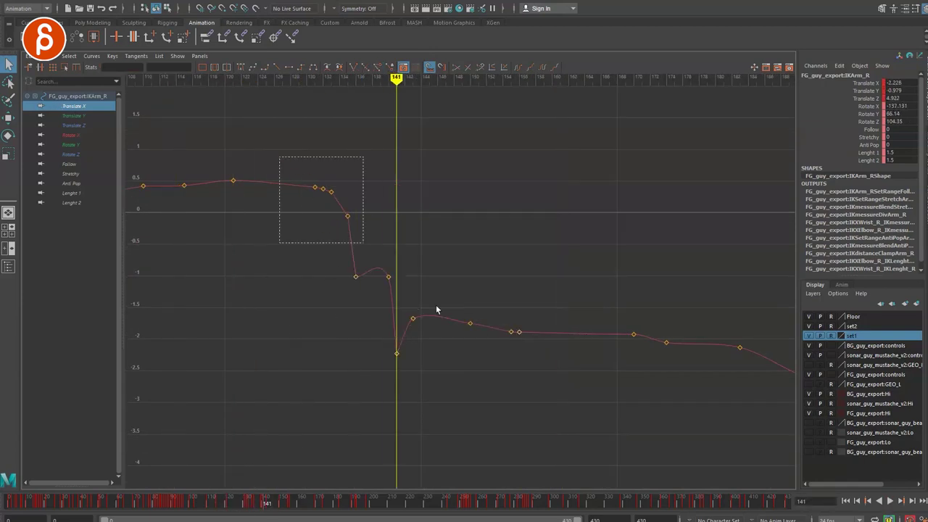
pyautogui.moveTo(351, 236); pyautogui.dragTo(522, 384)
pyautogui.hotkey('alt', ',')
pyautogui.hotkey('alt', ',')
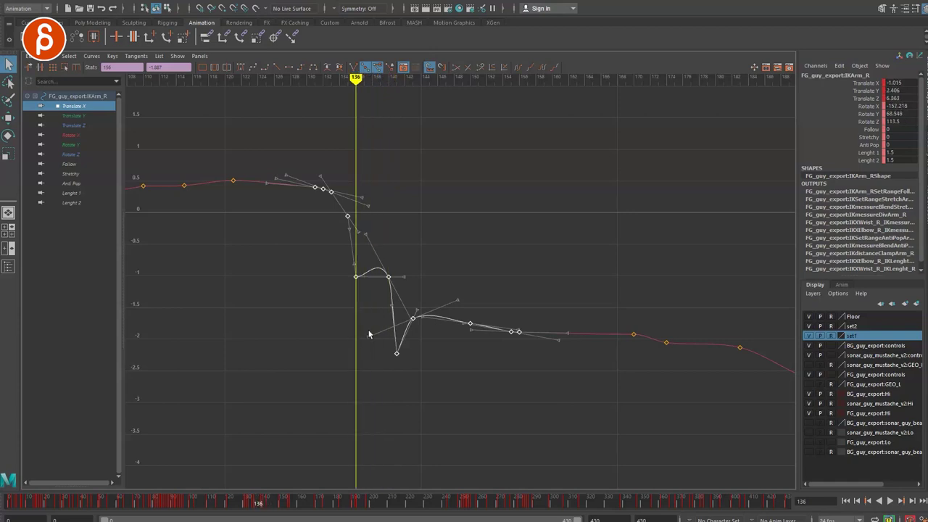
pyautogui.moveTo(358, 307); pyautogui.dragTo(355, 280)
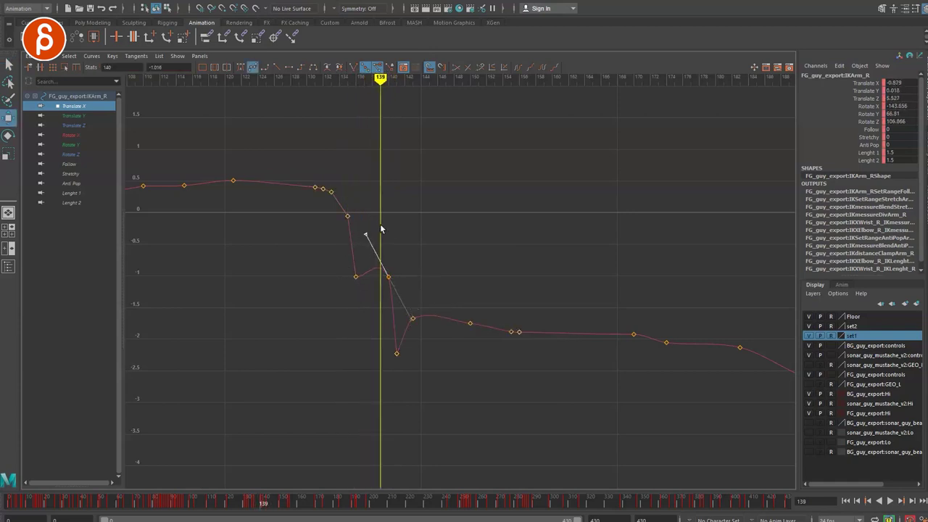
pyautogui.moveTo(391, 360)
pyautogui.mouseDown()
pyautogui.moveTo(383, 365)
pyautogui.moveTo(390, 344)
pyautogui.moveTo(404, 360)
pyautogui.mouseUp()
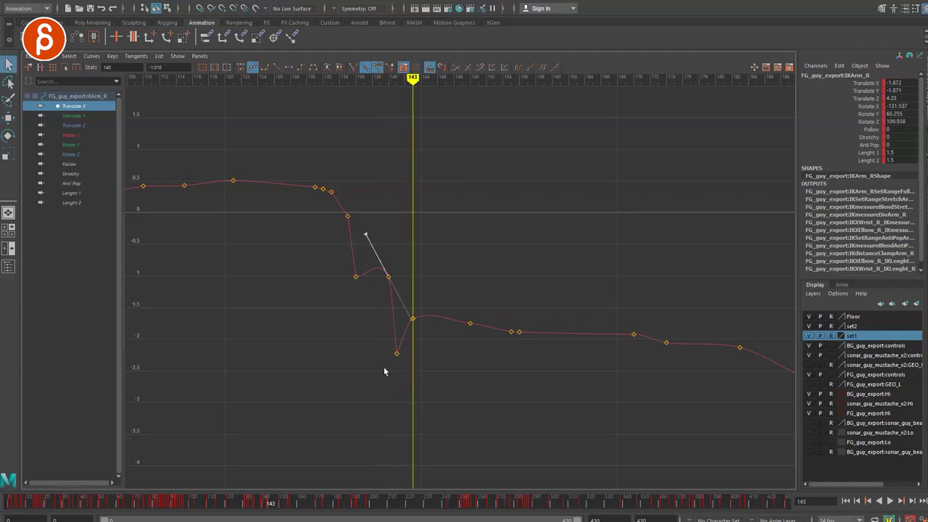
pyautogui.moveTo(567, 419); pyautogui.dragTo(567, 419)
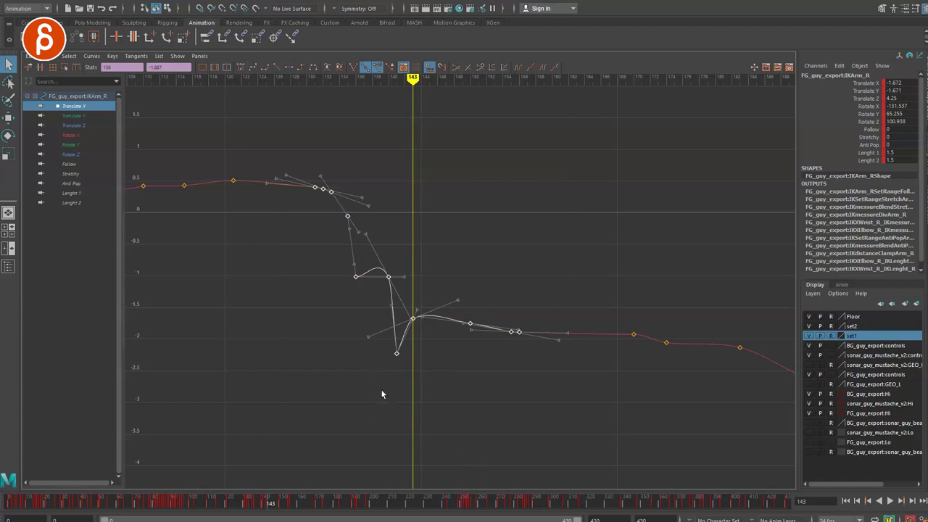
# - Return to the full render camera view, clear the control selection, and play the shot from about frame 126
pyautogui.press('space')
pyautogui.press('space')
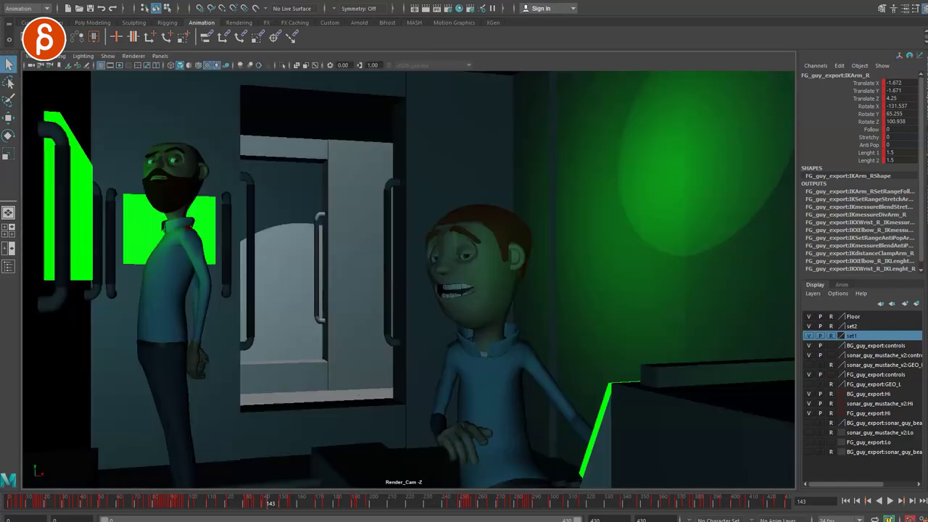
pyautogui.moveTo(247, 513)
pyautogui.mouseDown()
pyautogui.moveTo(228, 505)
pyautogui.moveTo(245, 500)
pyautogui.mouseUp()
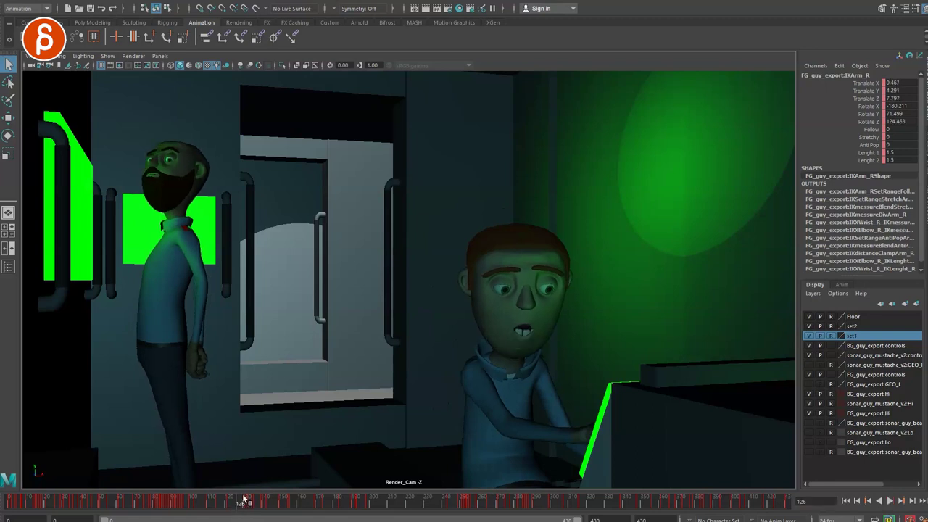
pyautogui.click(238, 310)
pyautogui.hotkey('alt', 'v')
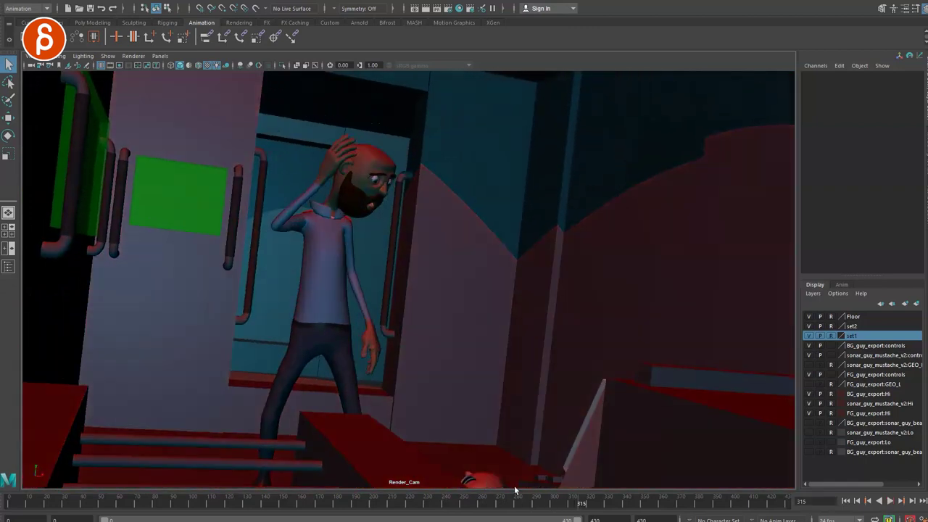
# - Select the bearded character's arm IK control at frame 271 and play the later part of the shot
pyautogui.click(490, 505)
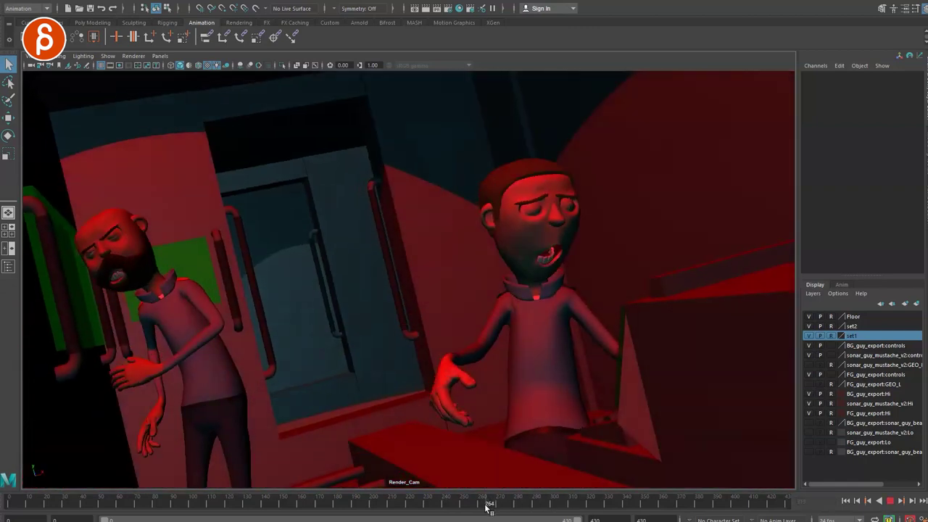
pyautogui.moveTo(488, 508); pyautogui.dragTo(501, 508)
pyautogui.hotkey('alt', '1')
pyautogui.click(129, 376)
pyautogui.press('w')
pyautogui.hotkey('alt', '1')
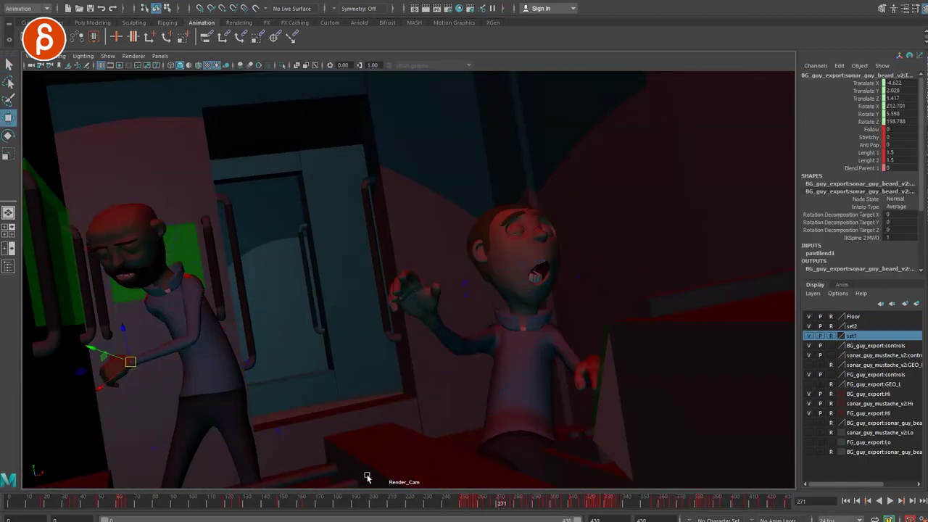
pyautogui.hotkey('alt', 'v')
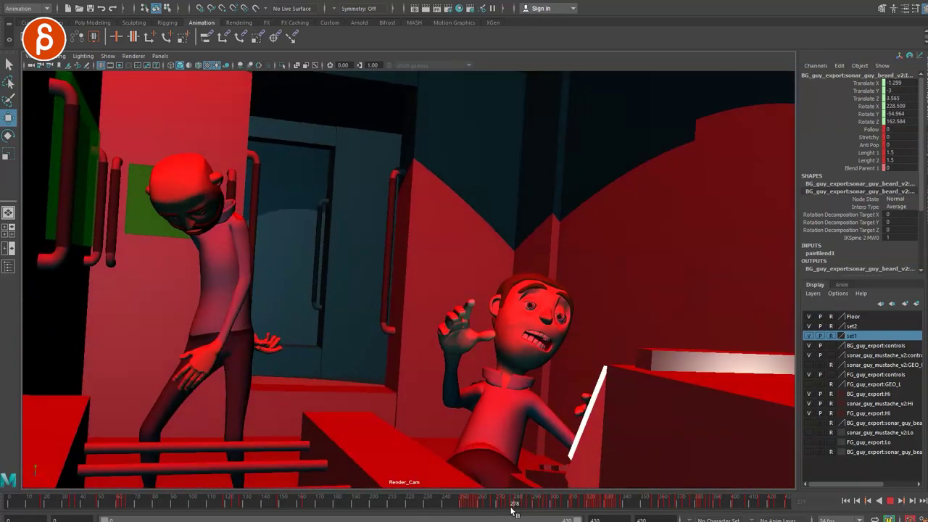
pyautogui.hotkey('alt', 'v')
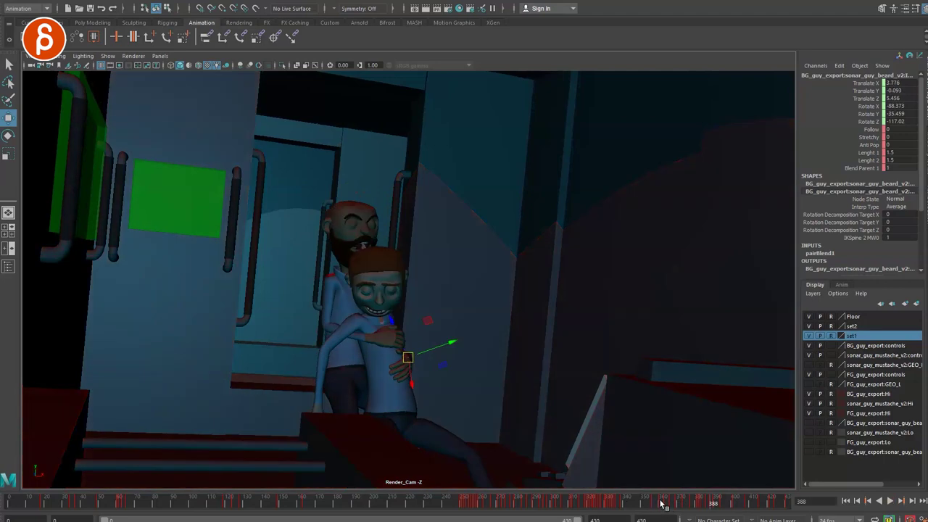
# - Select the red-haired character's left arm IK control at frame 402 and step through its motion to frame 407
pyautogui.moveTo(661, 504); pyautogui.dragTo(739, 503)
pyautogui.press('q')
pyautogui.click(429, 354)
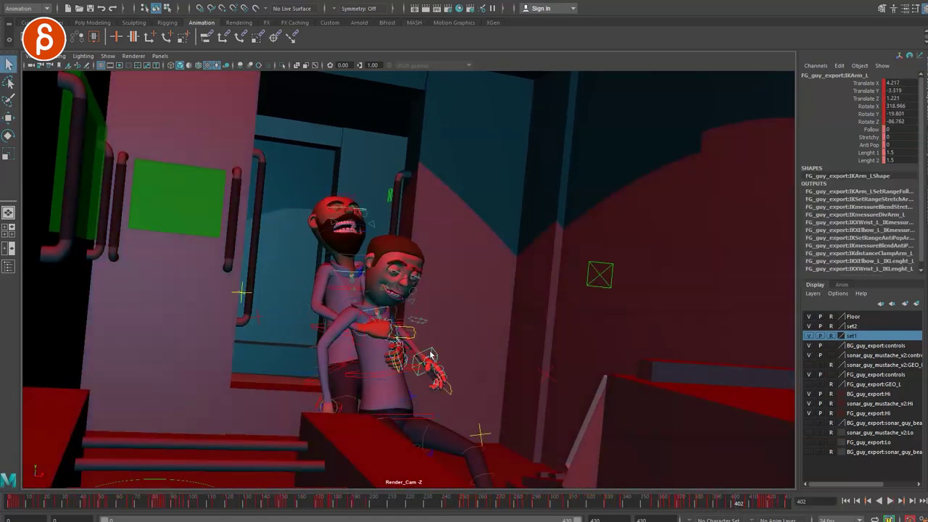
pyautogui.hotkey('alt', '.')
pyautogui.hotkey('alt', '.')
pyautogui.hotkey('alt', '.')
pyautogui.hotkey('alt', '.')
pyautogui.hotkey('alt', '.')
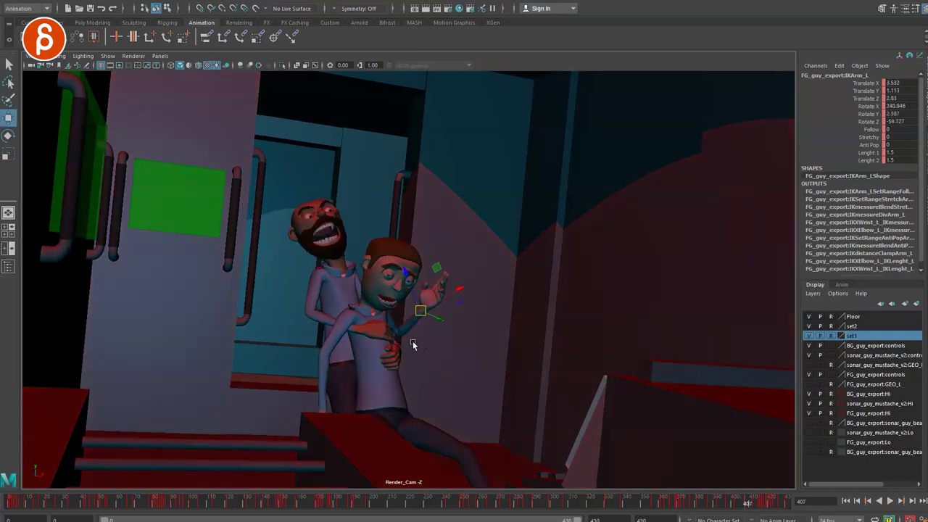
# - Examine the red-haired character's raised left hand between frames 406 and 412, comparing poses with the move manipulator shown and hidden
pyautogui.press('q')
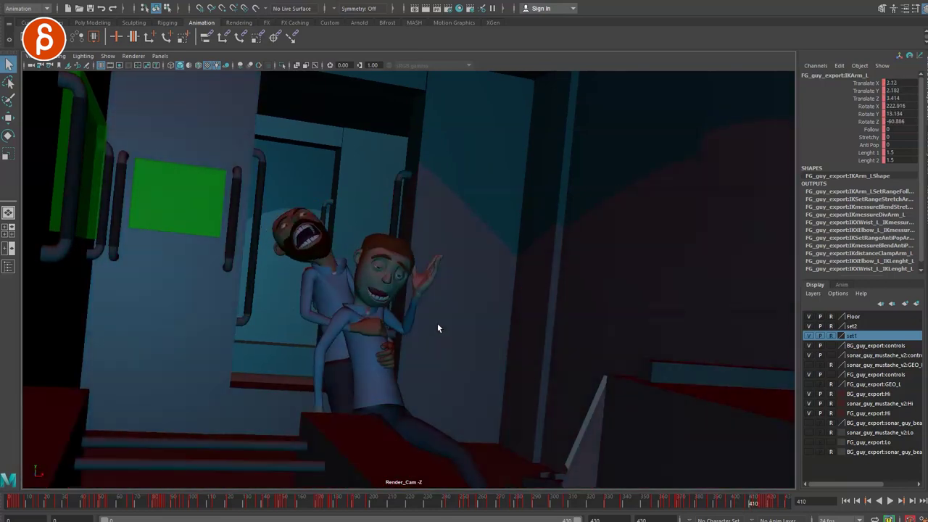
pyautogui.press('w')
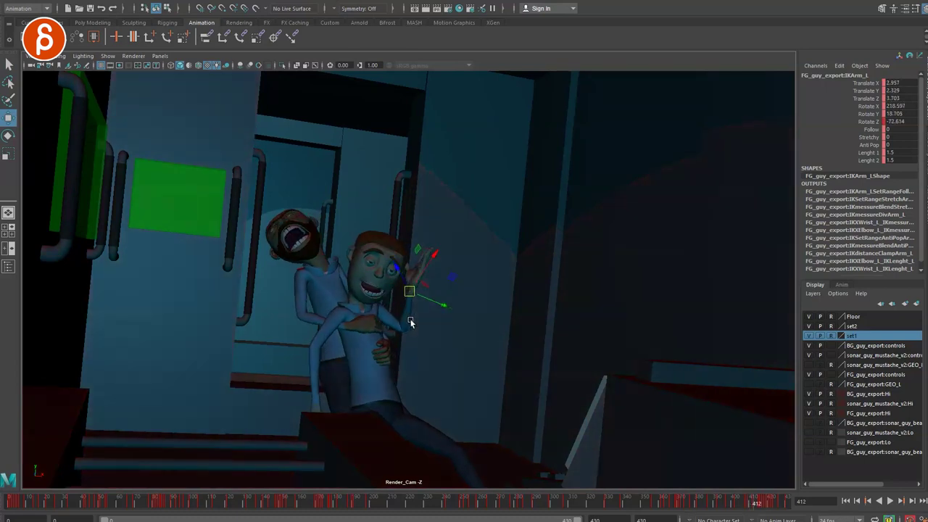
pyautogui.press('q')
pyautogui.hotkey('alt', ',')
pyautogui.hotkey('alt', ',')
pyautogui.hotkey('alt', ',')
pyautogui.hotkey('alt', ',')
pyautogui.hotkey('alt', ',')
pyautogui.hotkey('alt', ',')
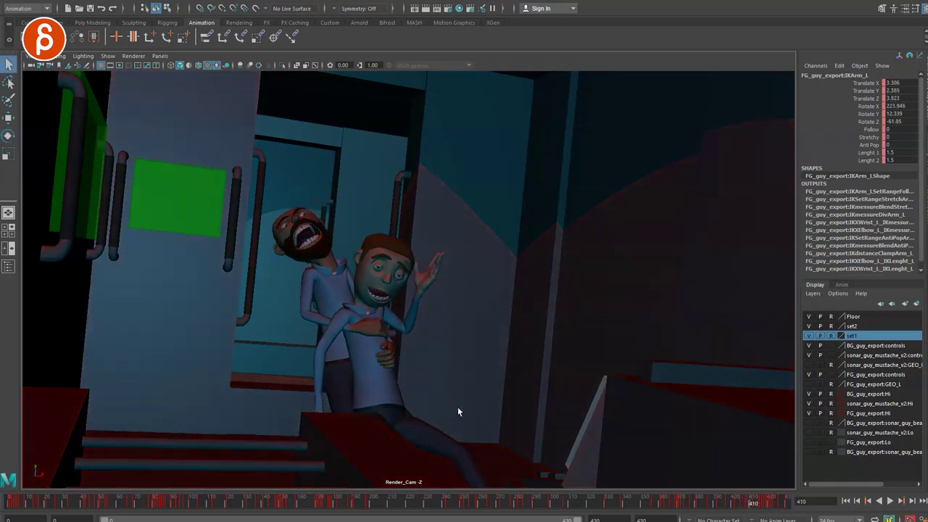
pyautogui.hotkey('alt', ',')
# - Track the left arm IK control's arc and spacing back and forth from frame 406 to 411 using the Move tool's manipulator
pyautogui.press('w')
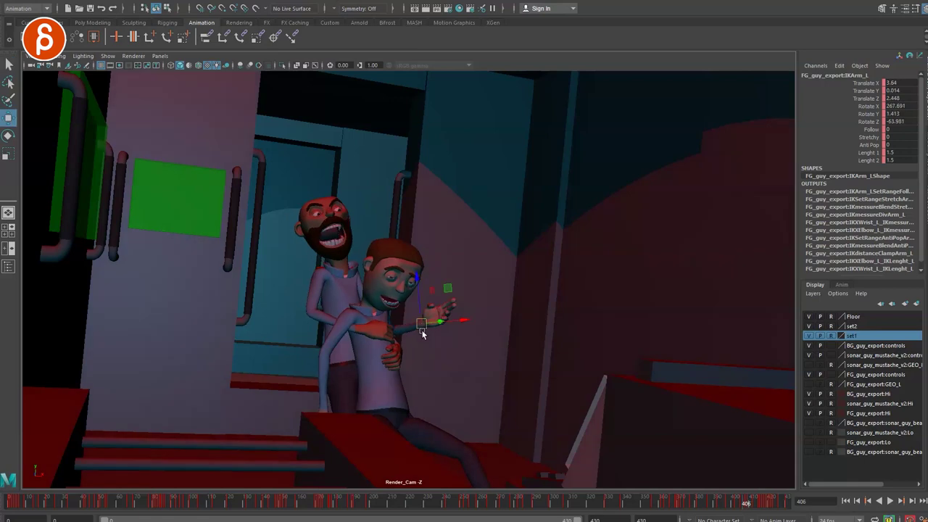
pyautogui.hotkey('alt', '.')
pyautogui.hotkey('alt', '.')
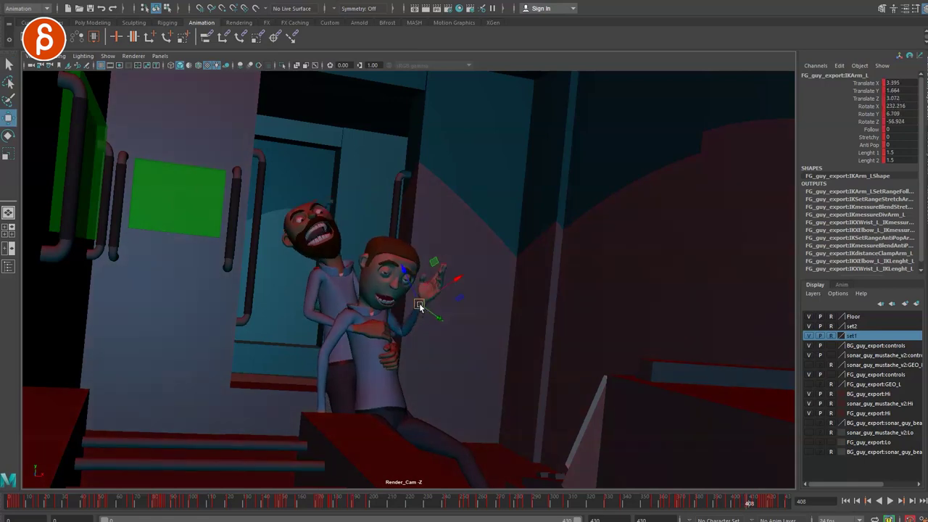
pyautogui.hotkey('alt', '.')
pyautogui.hotkey('alt', '.')
pyautogui.hotkey('alt', ',')
pyautogui.hotkey('alt', '.')
pyautogui.hotkey('alt', ',')
pyautogui.hotkey('alt', ',')
pyautogui.hotkey('alt', ',')
pyautogui.hotkey('alt', ',')
pyautogui.hotkey('alt', '.')
pyautogui.hotkey('alt', '.')
pyautogui.hotkey('alt', '.')
pyautogui.hotkey('alt', '.')
pyautogui.hotkey('alt', '.')
pyautogui.hotkey('alt', '.')
pyautogui.hotkey('alt', '.')
pyautogui.hotkey('alt', '.')
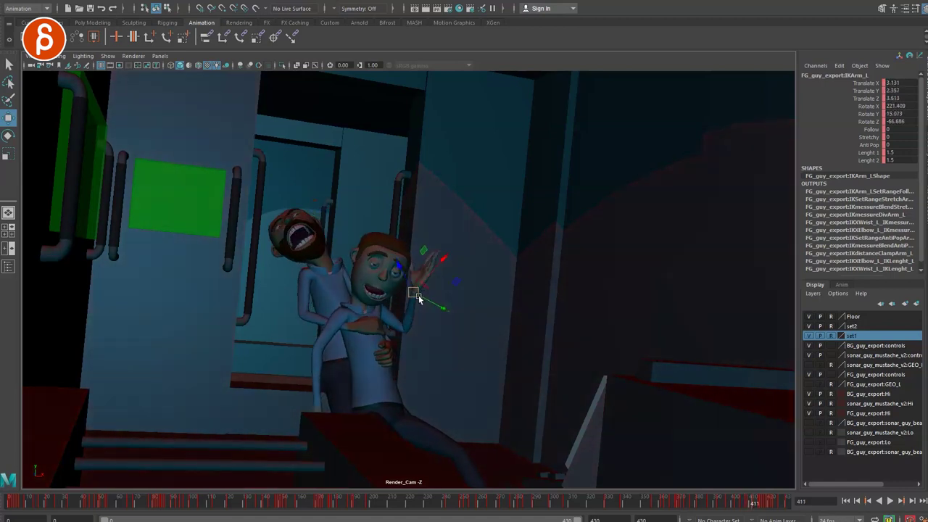